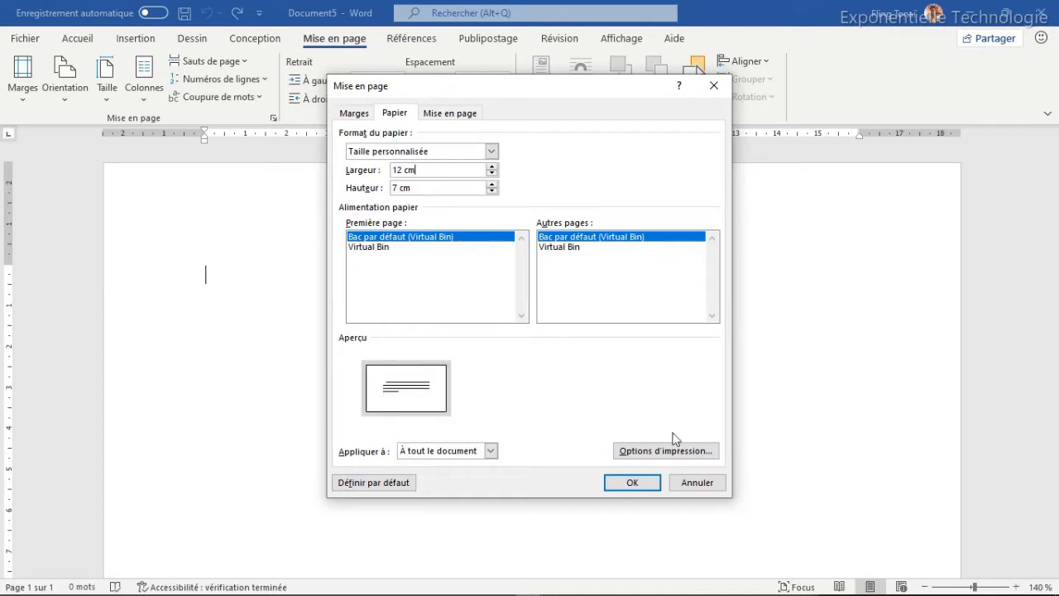
Apply the 12 × 7 cm custom paper size and draw a rectangle of about 11.96 × 6.96 cm covering the page.
left_click(627, 483)
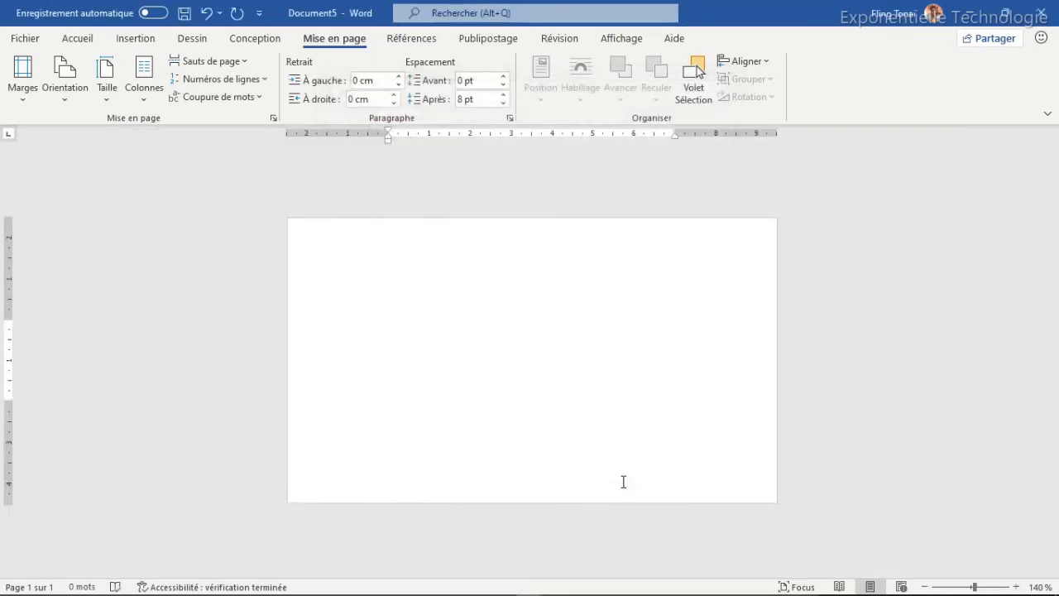
left_click(132, 43)
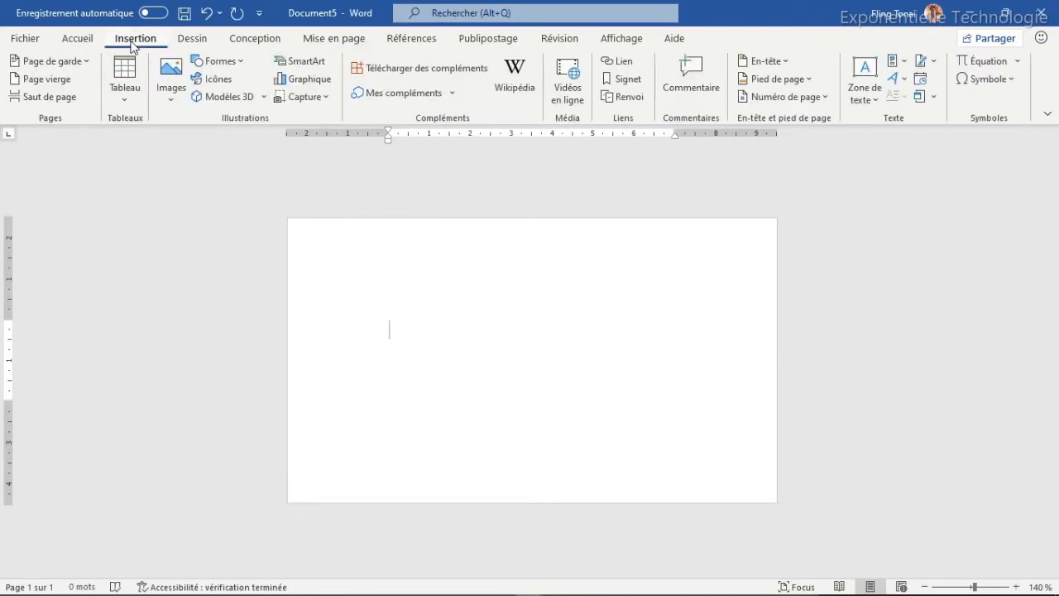
left_click(220, 61)
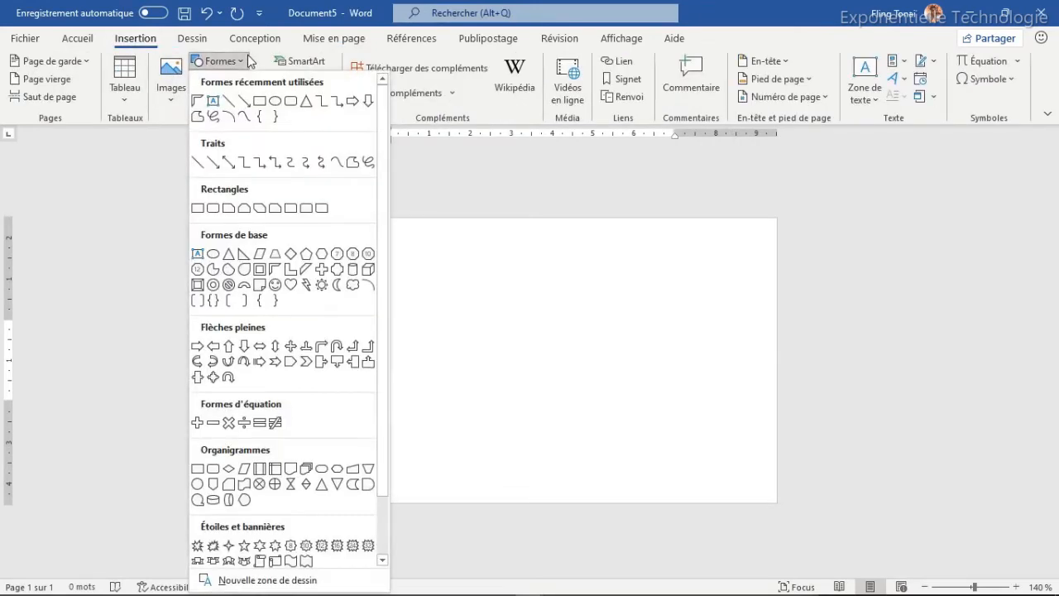
left_click(246, 101)
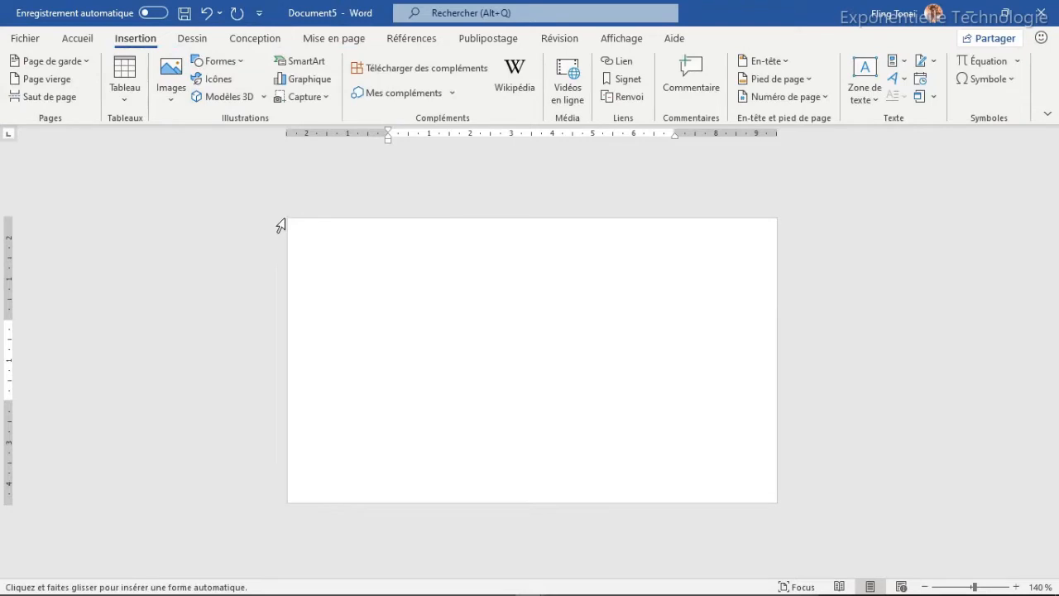
left_click_drag(287, 217, 778, 501)
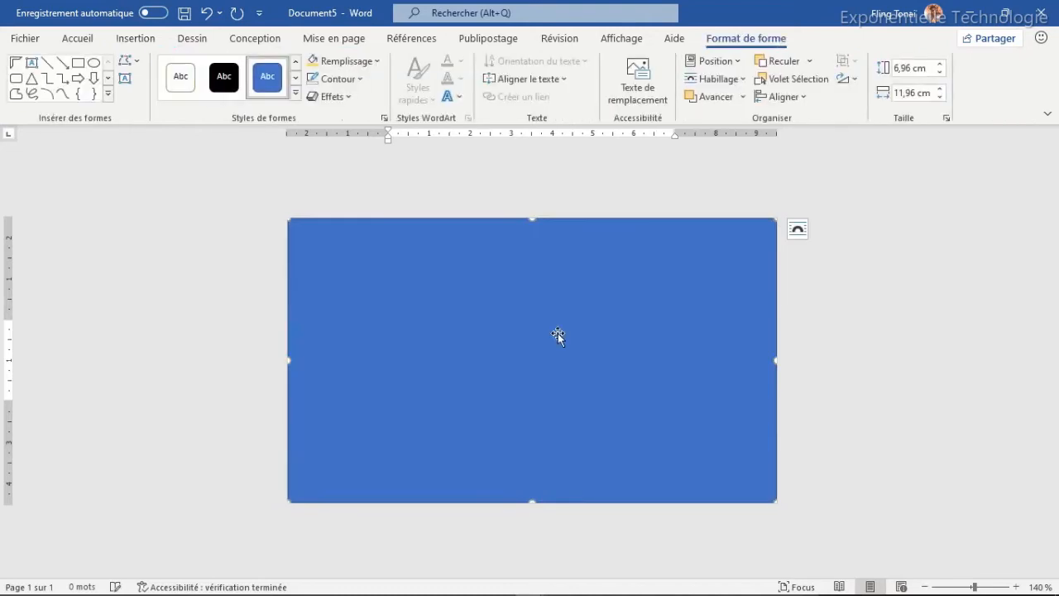
Fill the page-wide rectangle with the darker blue theme colour and remove its outline.
left_click(367, 61)
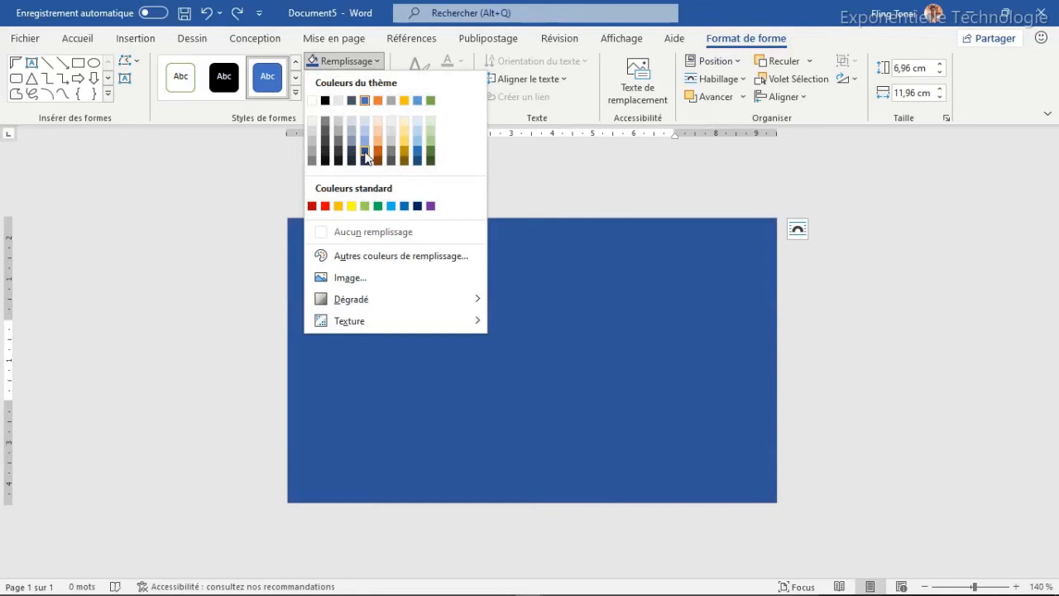
left_click(365, 153)
left_click(338, 79)
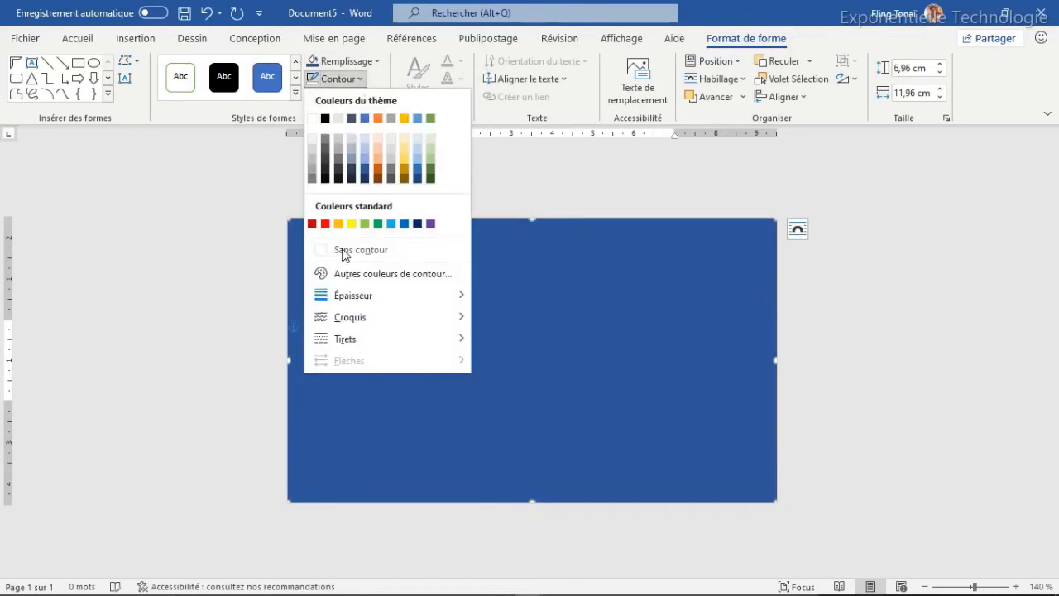
left_click(343, 252)
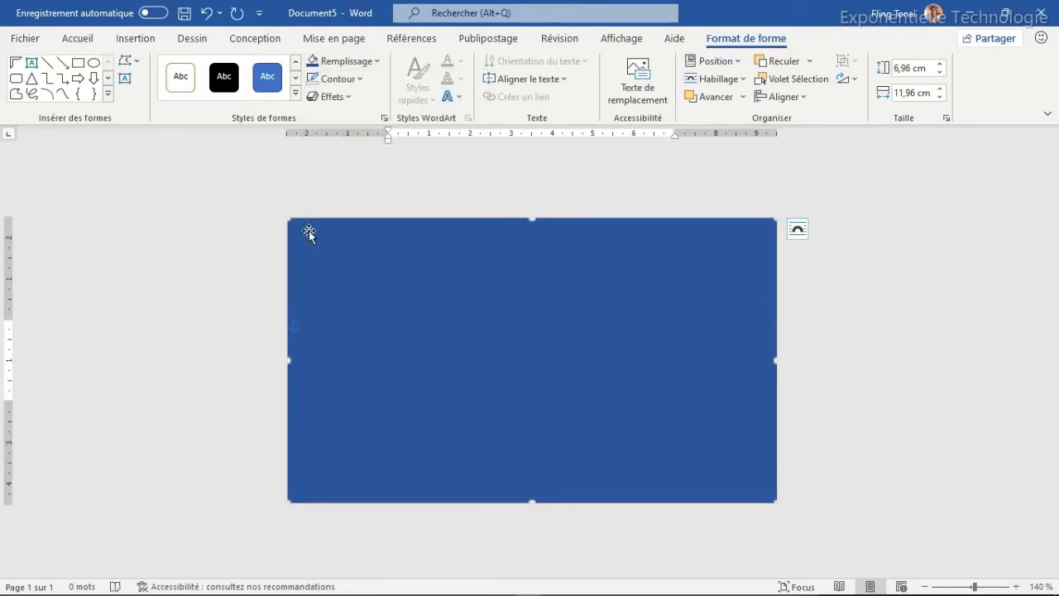
Draw a closed curve about 6.86 cm wide and 8.29 cm high over the card's right part, then shift it slightly right.
left_click(108, 94)
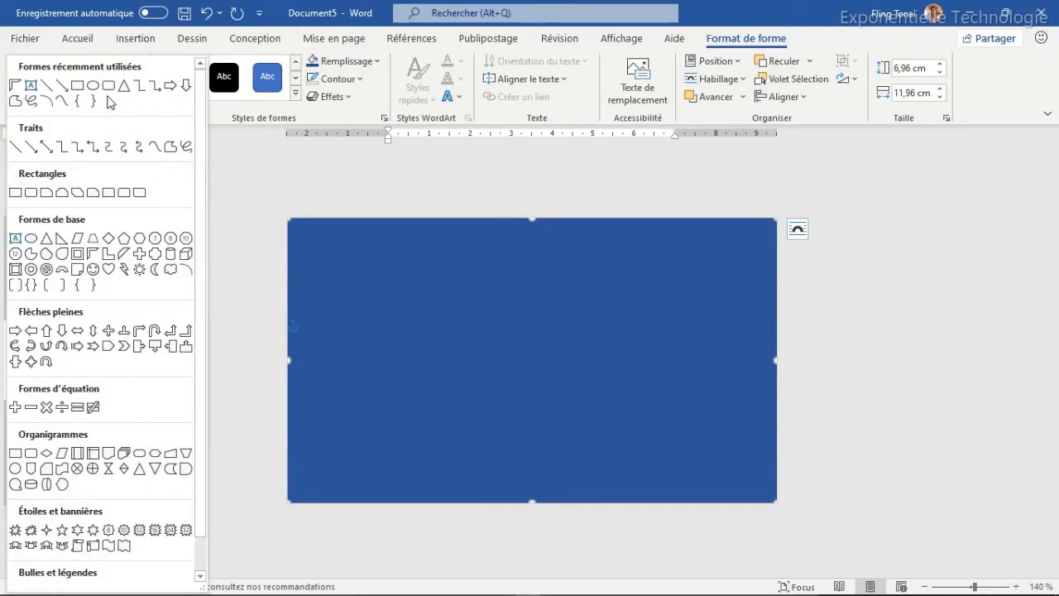
left_click(66, 102)
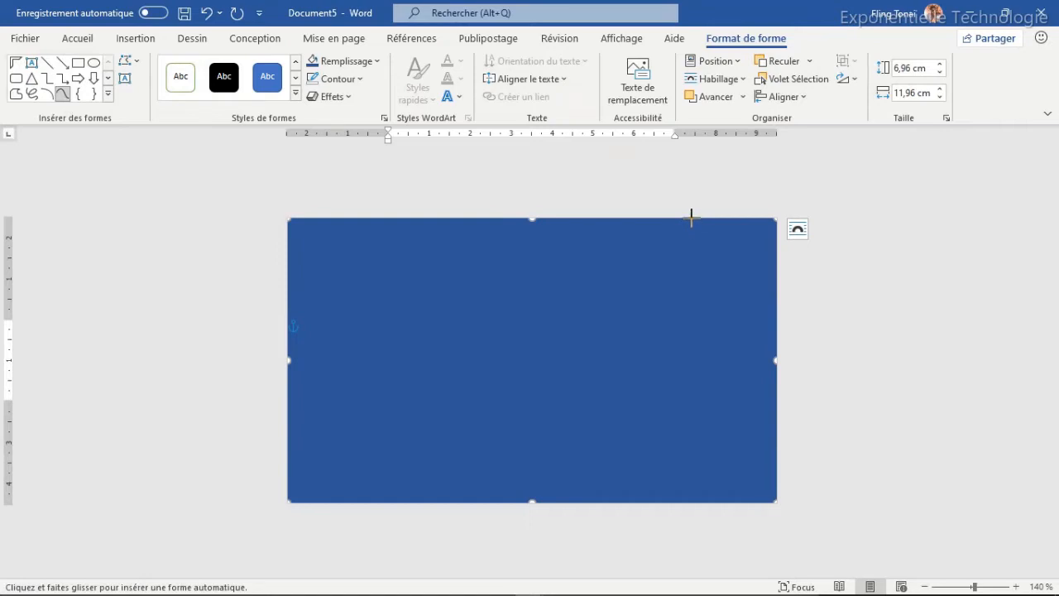
key("Escape")
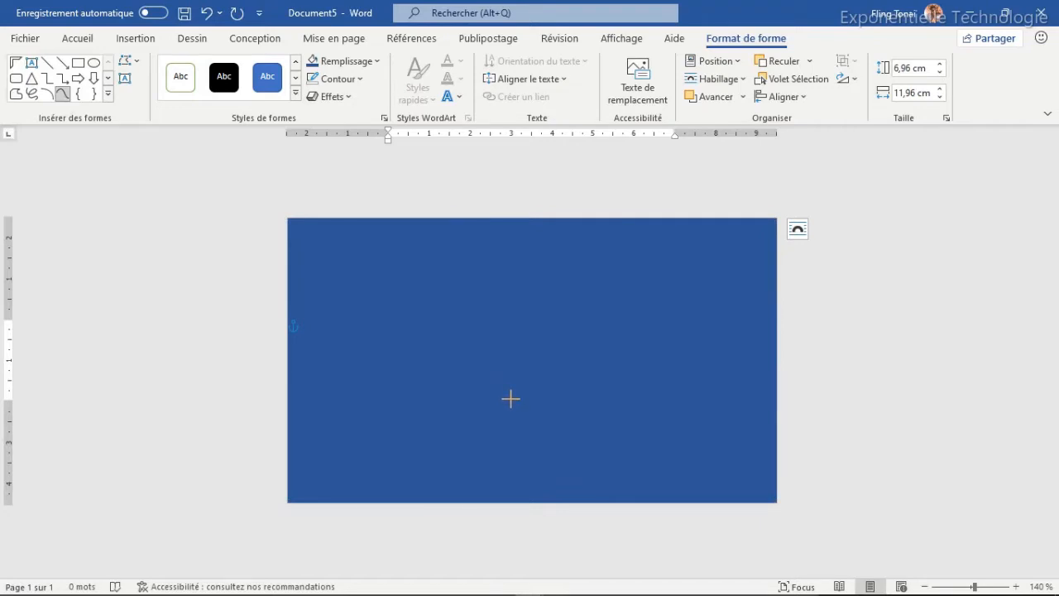
left_click(623, 502)
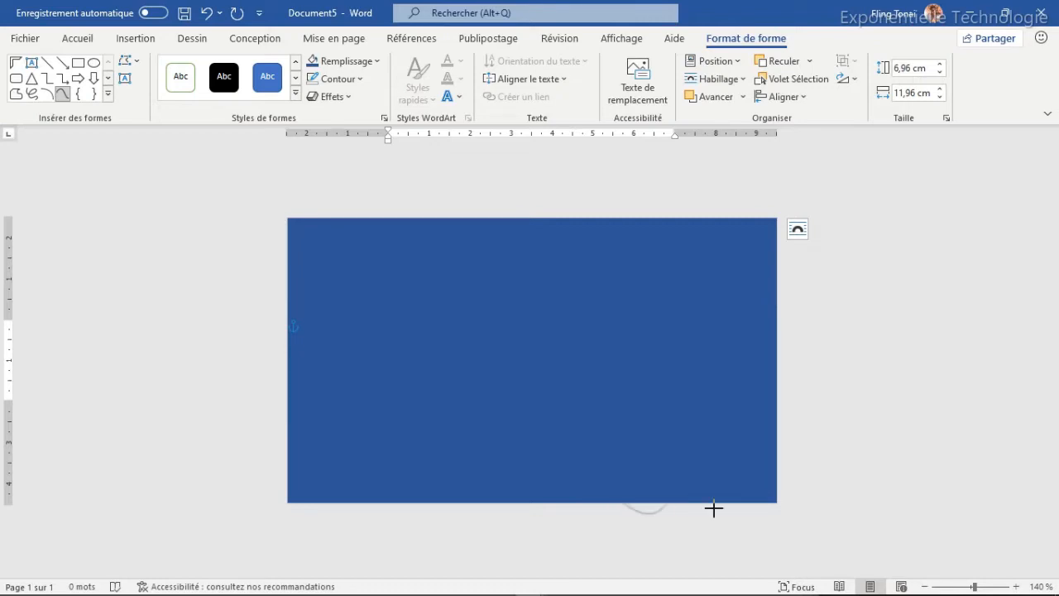
left_click(776, 502)
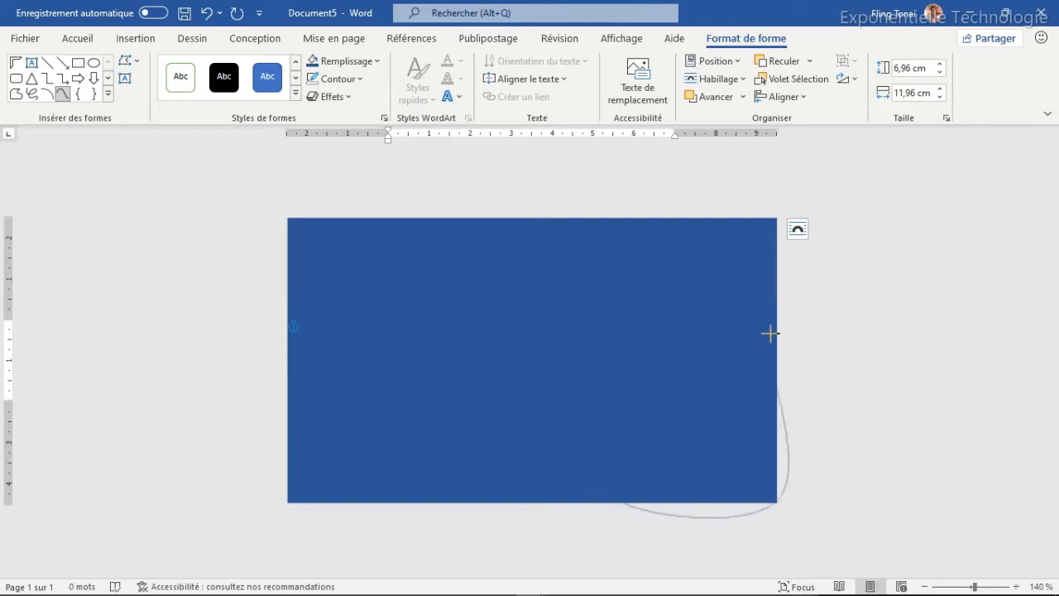
left_click(776, 217)
left_click(689, 213)
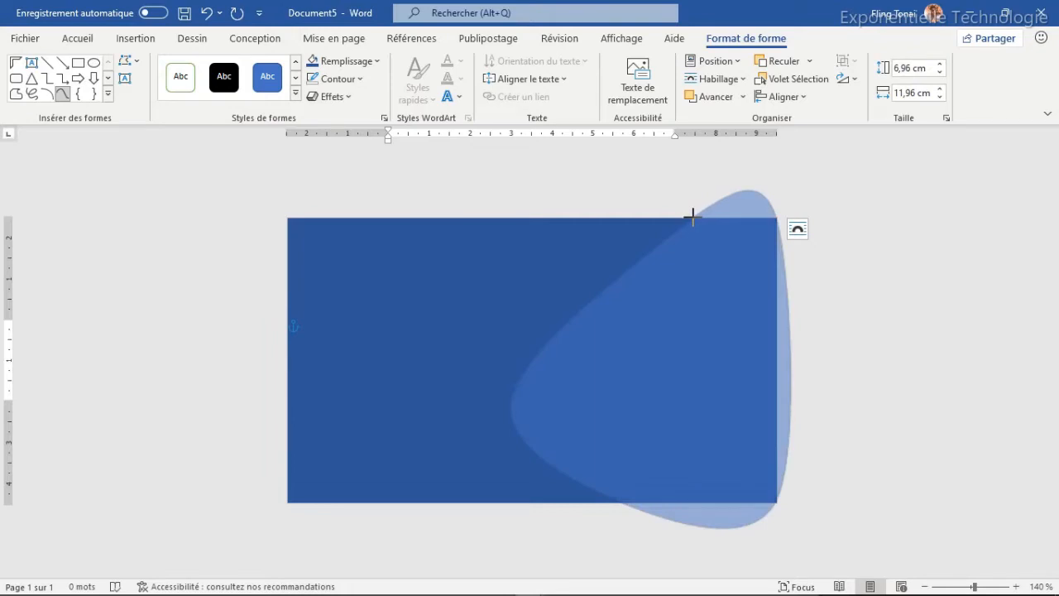
left_click(692, 217)
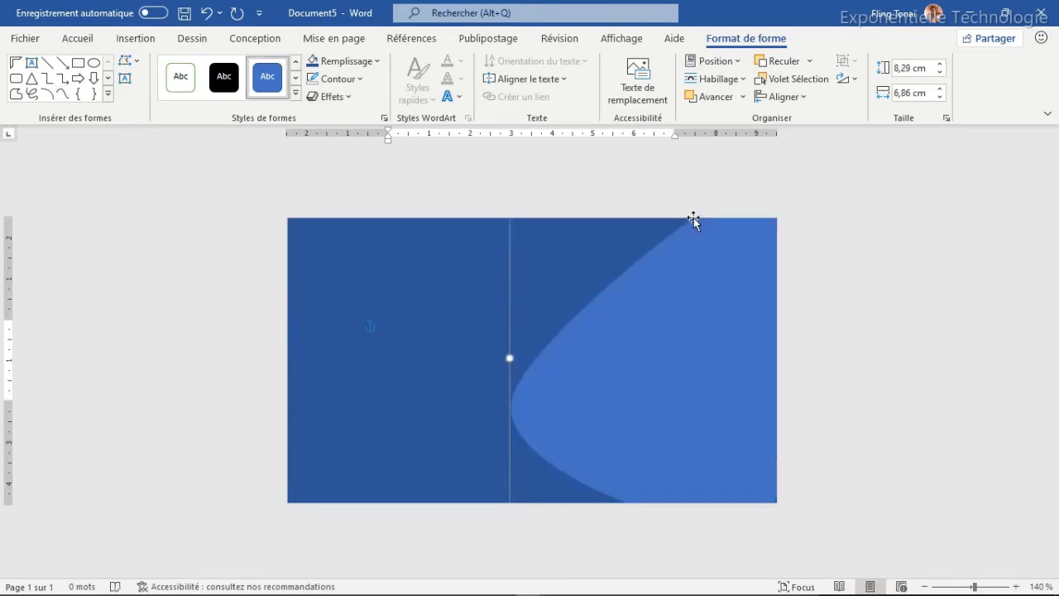
left_click_drag(512, 391, 529, 392)
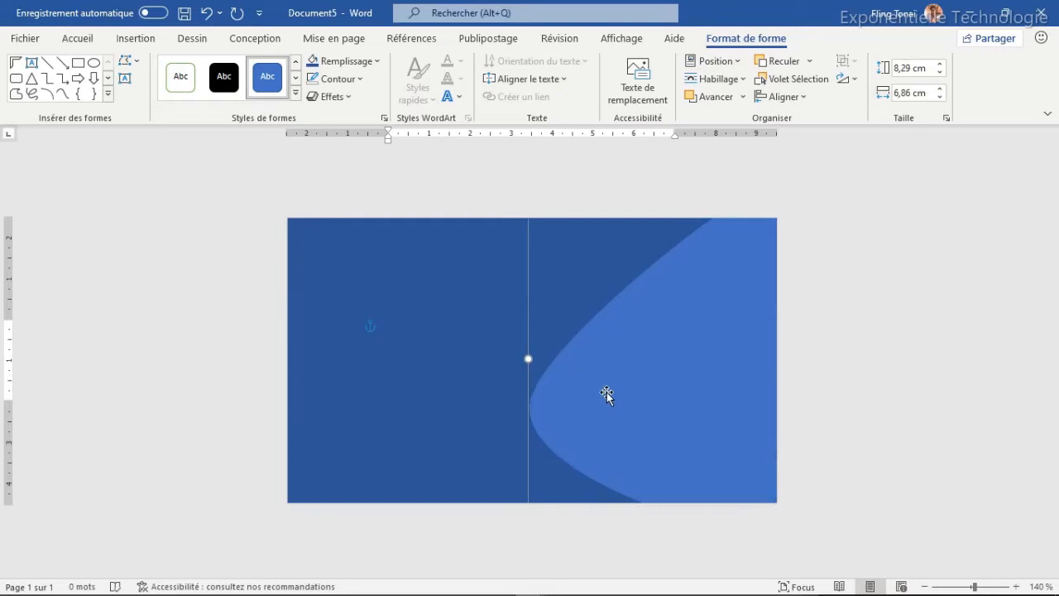
Fill the curved shape with light grey and remove its outline.
left_click(374, 65)
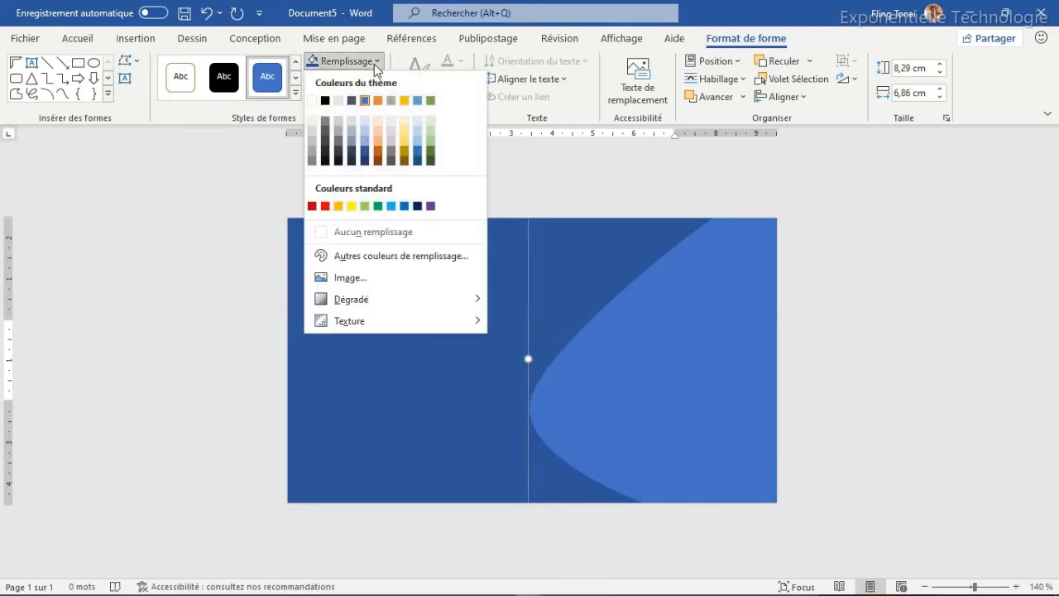
left_click(311, 131)
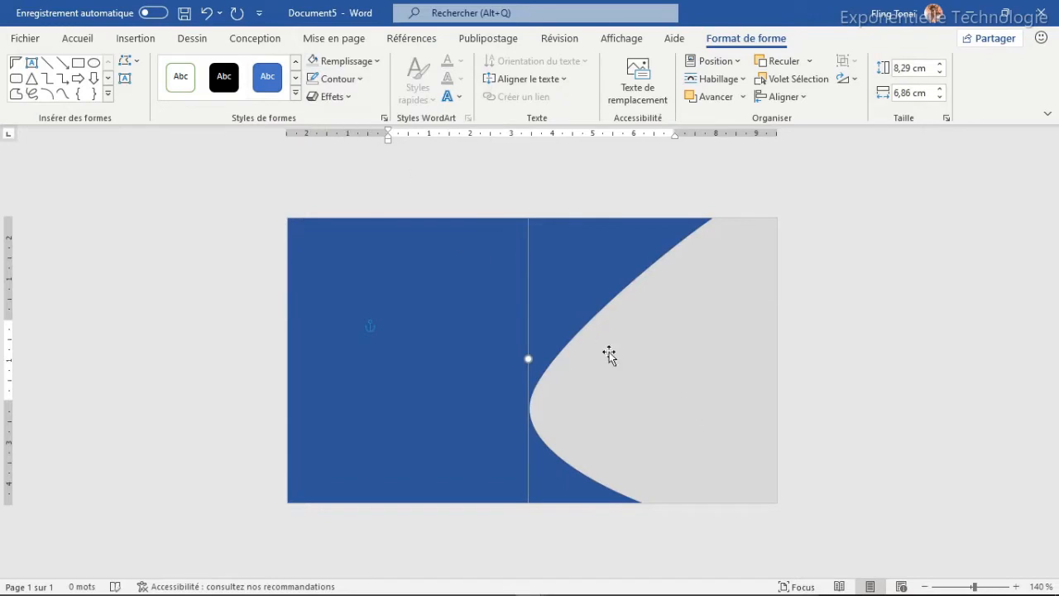
left_click(358, 79)
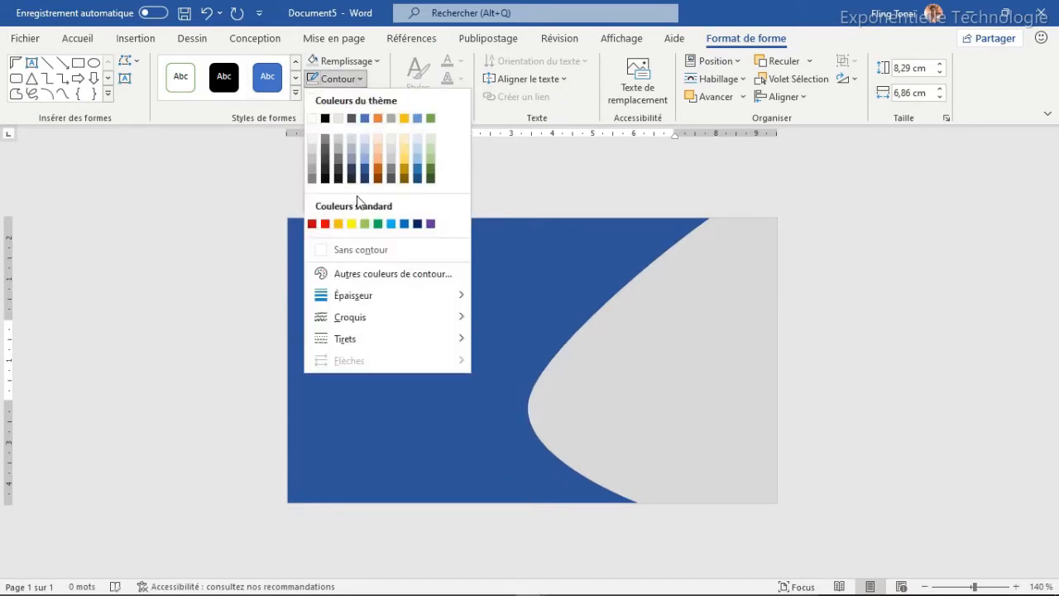
left_click(351, 249)
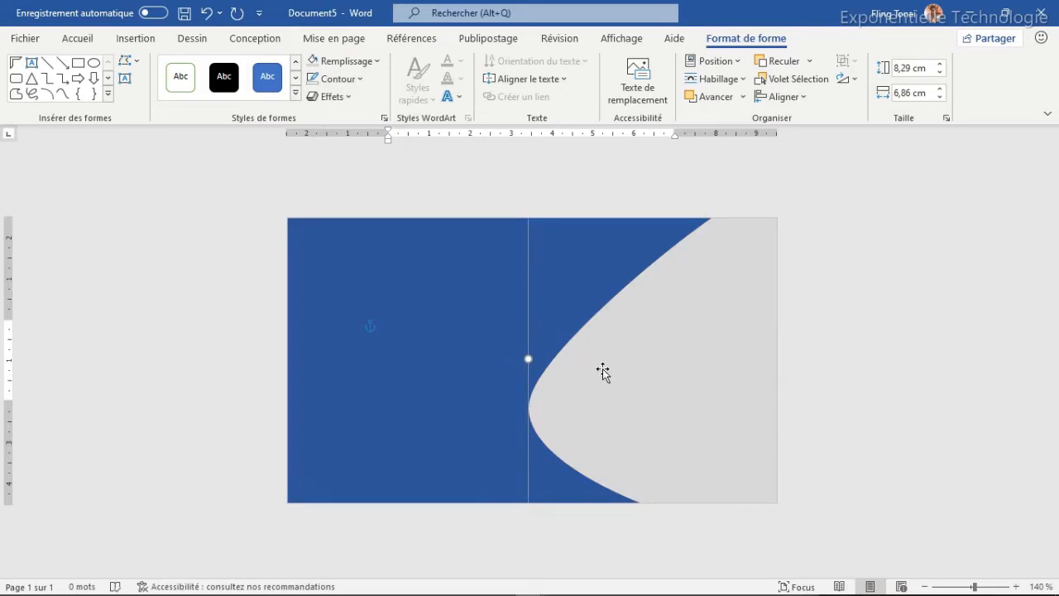
Duplicate the grey curved shape as a standard purple copy, offset slightly right to leave a narrow grey band along its edge.
key("ctrl+d")
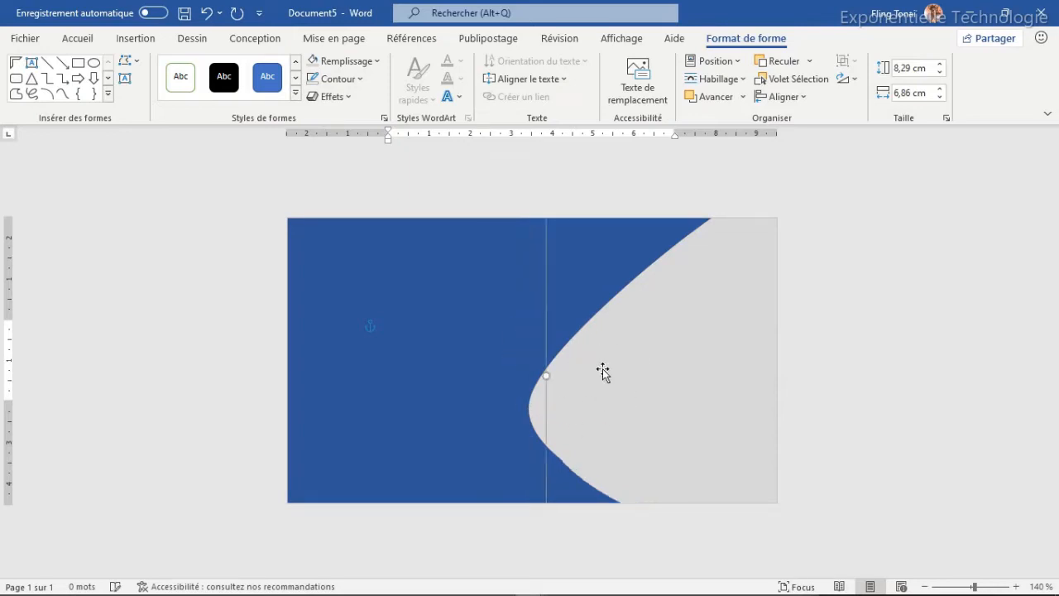
left_click_drag(625, 388, 619, 381)
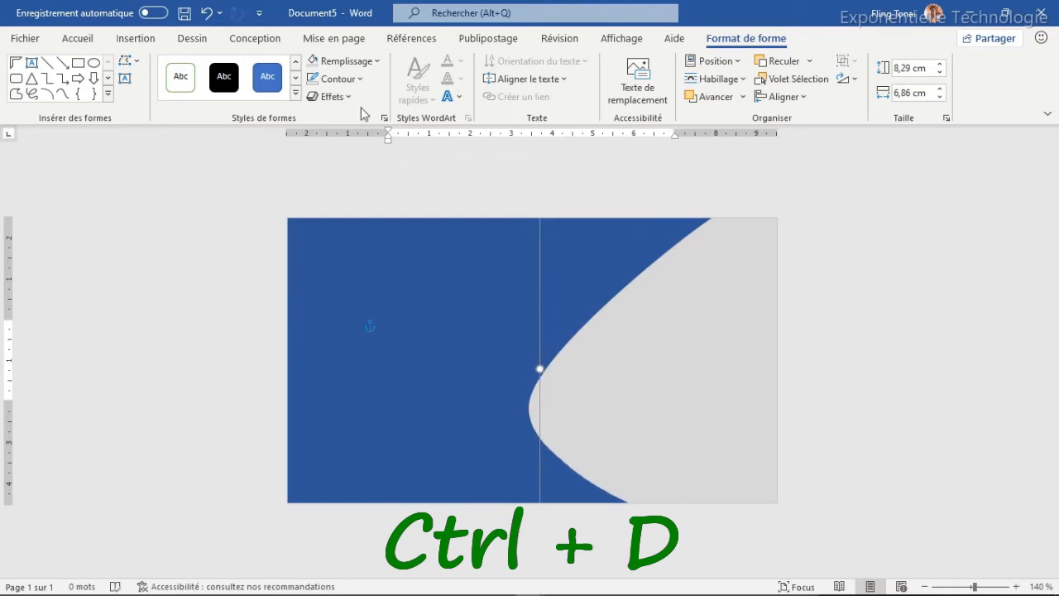
left_click(378, 59)
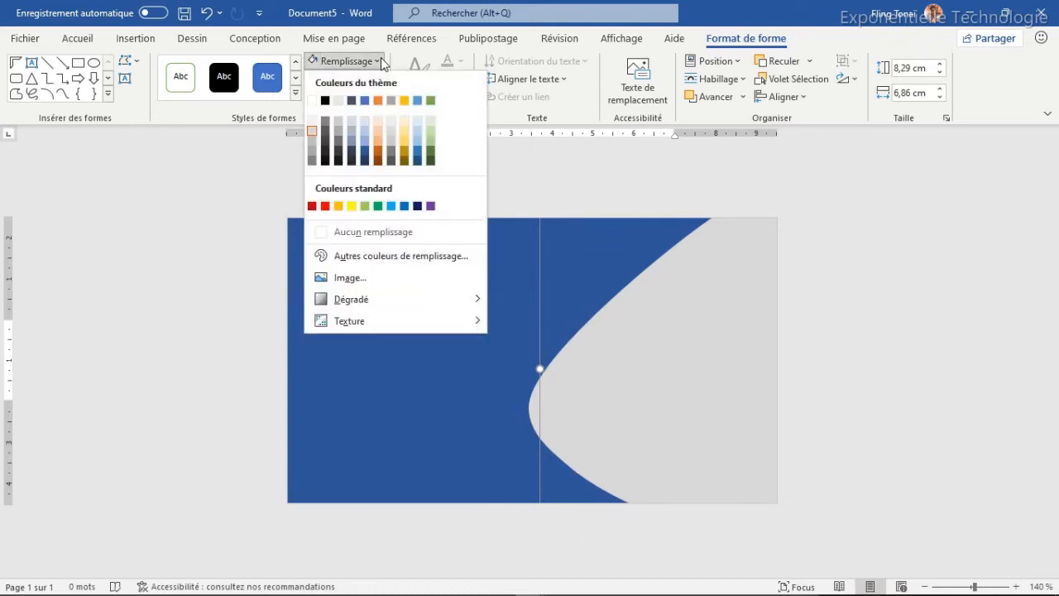
left_click(430, 206)
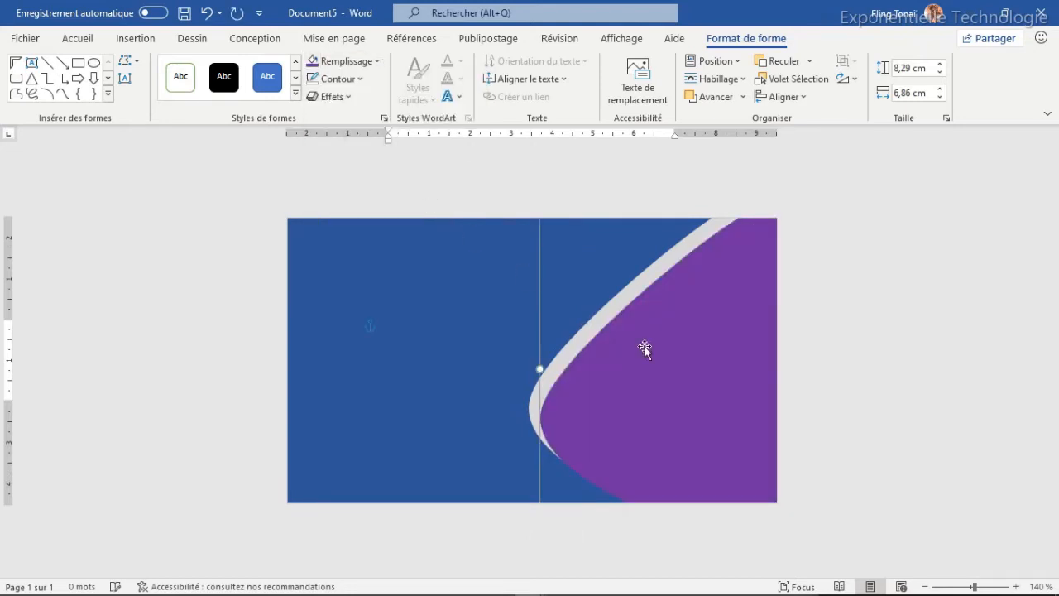
mouse_move(651, 367)
left_mouse_down()
mouse_move(652, 329)
mouse_move(655, 353)
left_mouse_up()
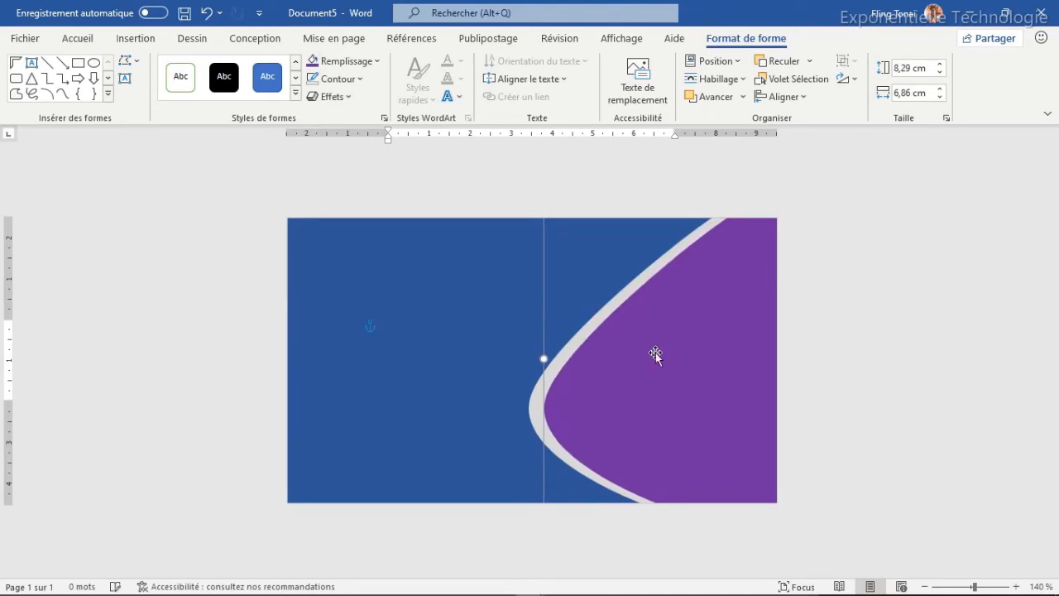
Edit the purple shape's points, slightly adjusting its leftmost and lower vertices to even out the grey band.
left_click(138, 62)
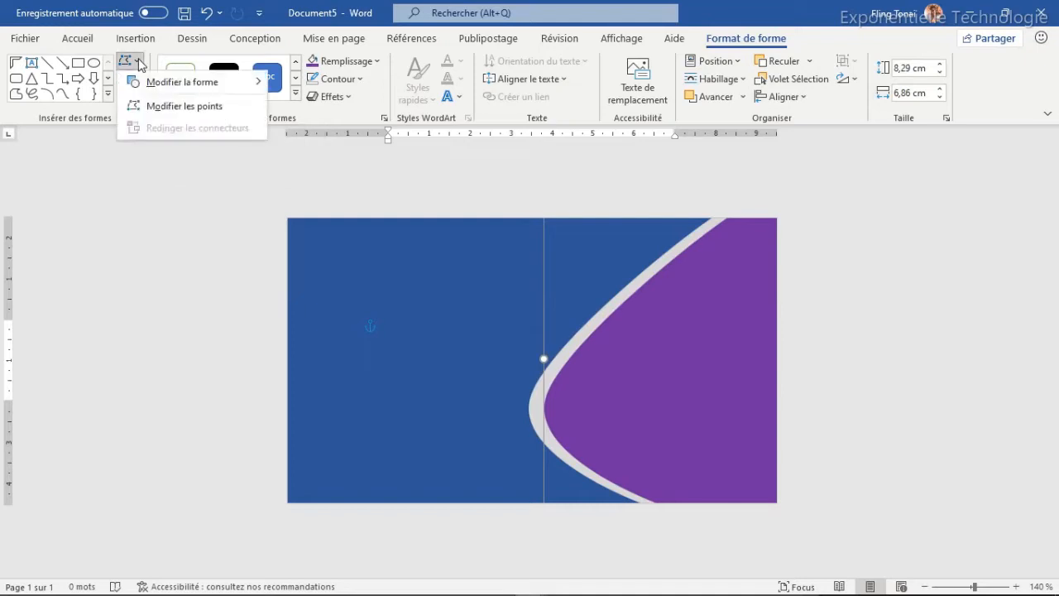
left_click(174, 108)
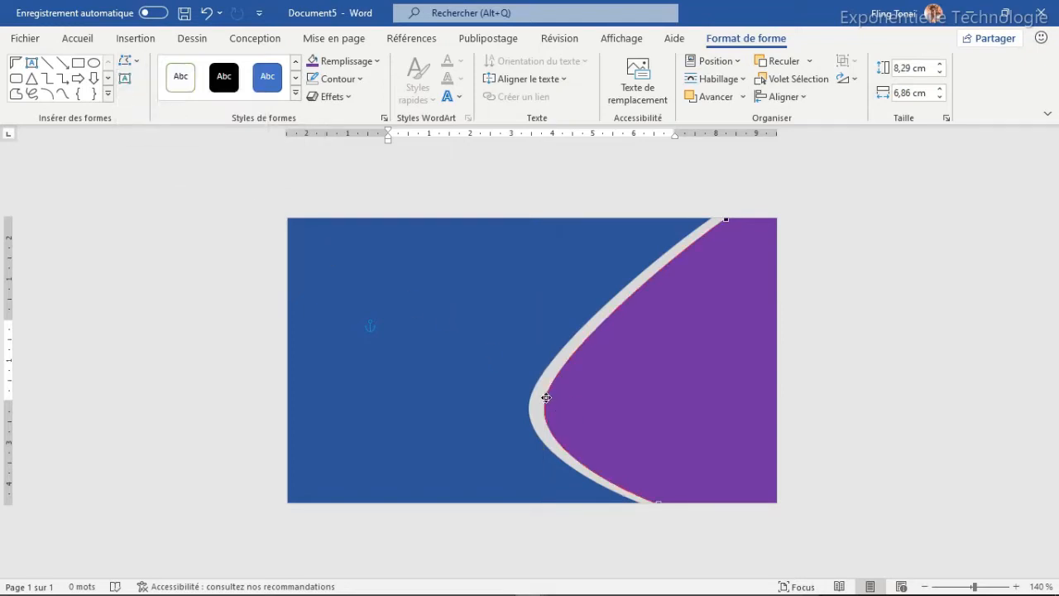
left_click(546, 398)
left_click_drag(546, 401, 545, 399)
left_click_drag(657, 502, 660, 499)
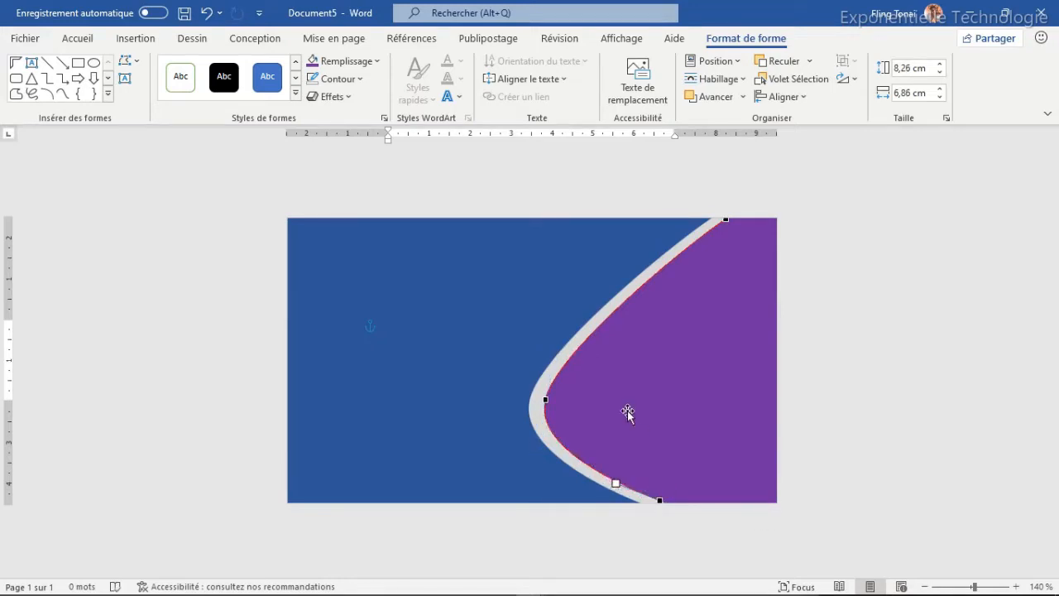
left_click(490, 338)
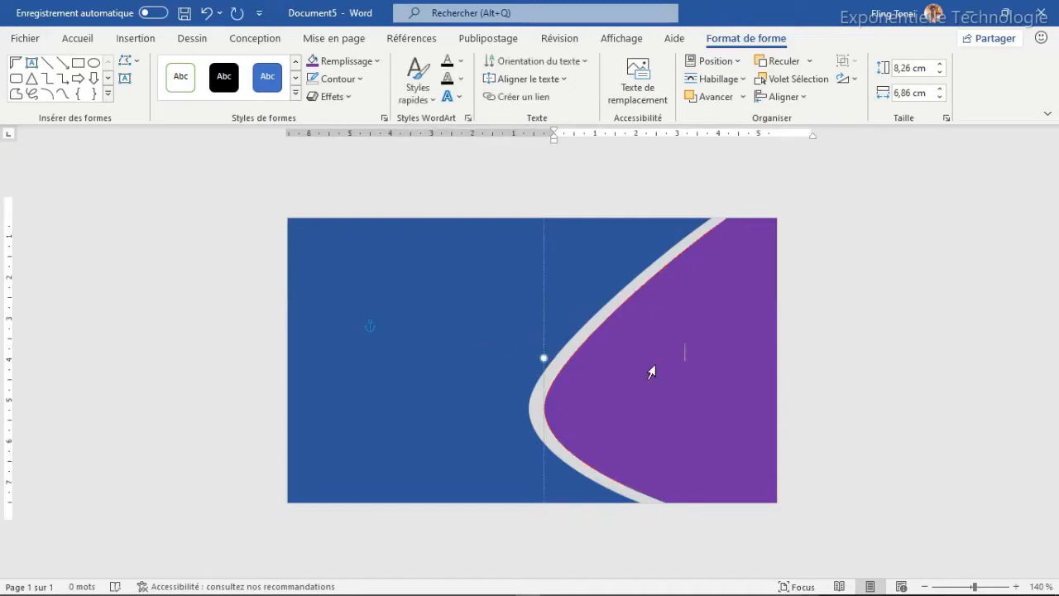
left_click(476, 304)
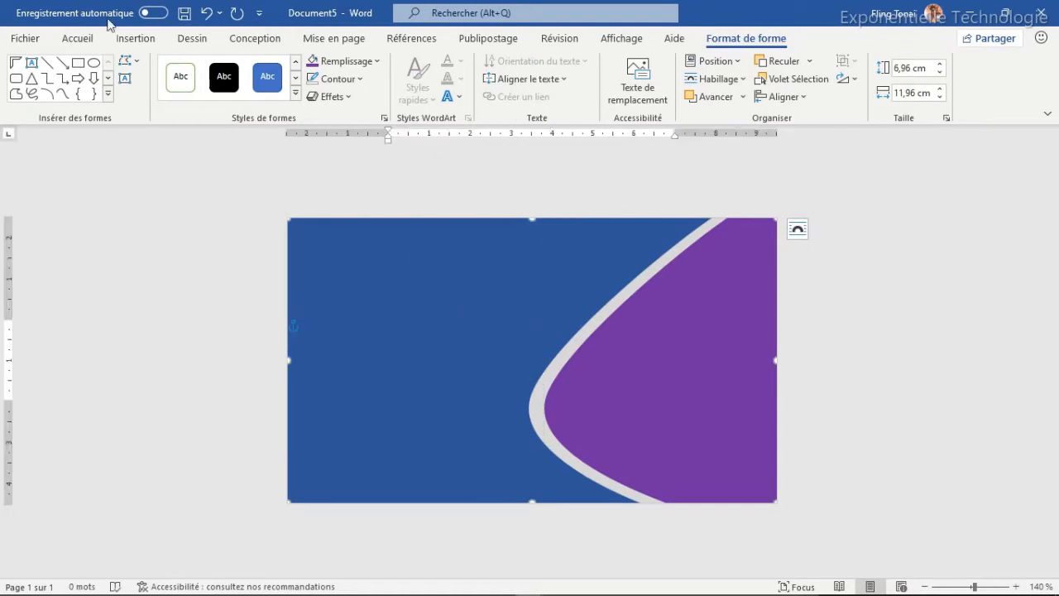
Draw a half-frame shape about 0.8 cm wide and 1.55 cm high near the card's upper-left corner and fill it with standard orange.
left_click(108, 93)
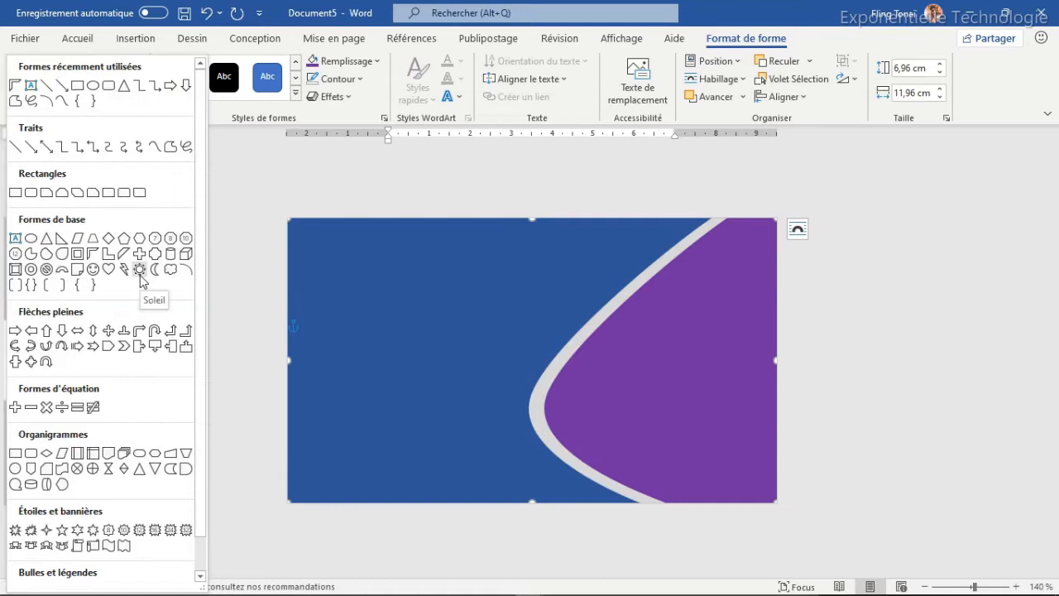
left_click(92, 256)
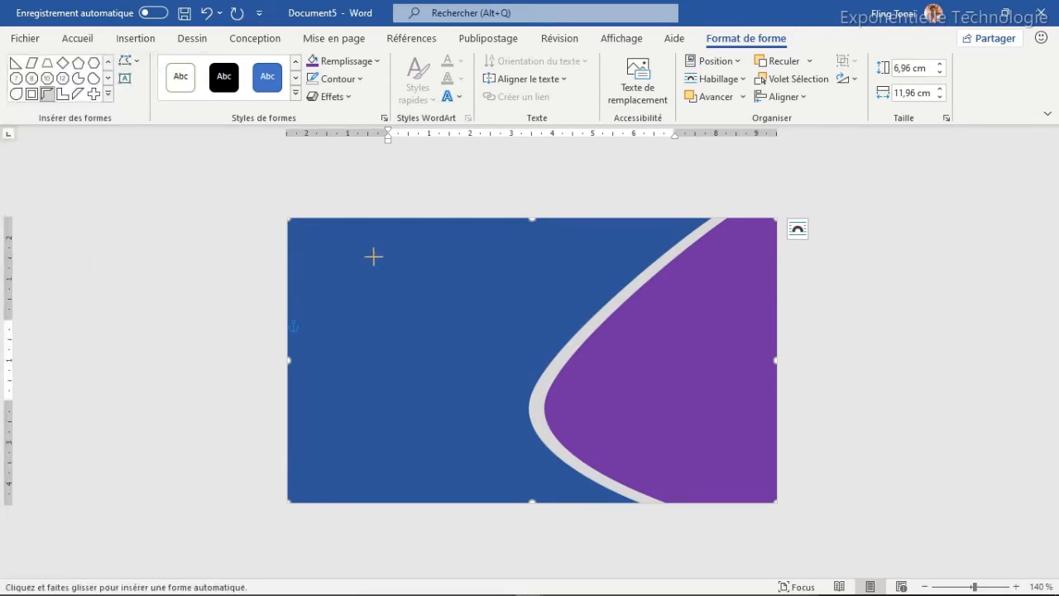
left_click_drag(346, 242, 379, 305)
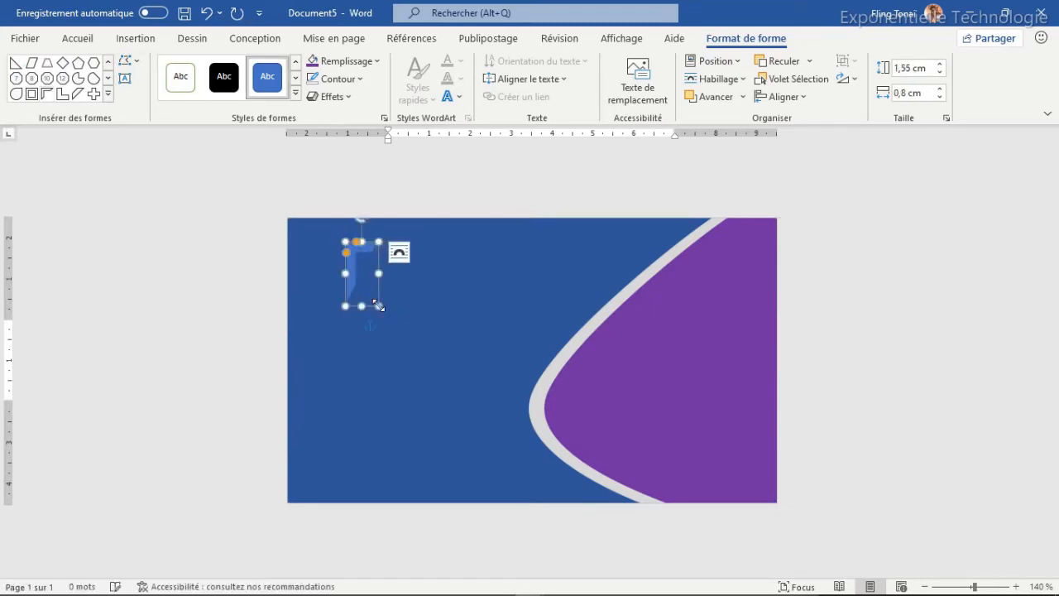
left_click(371, 61)
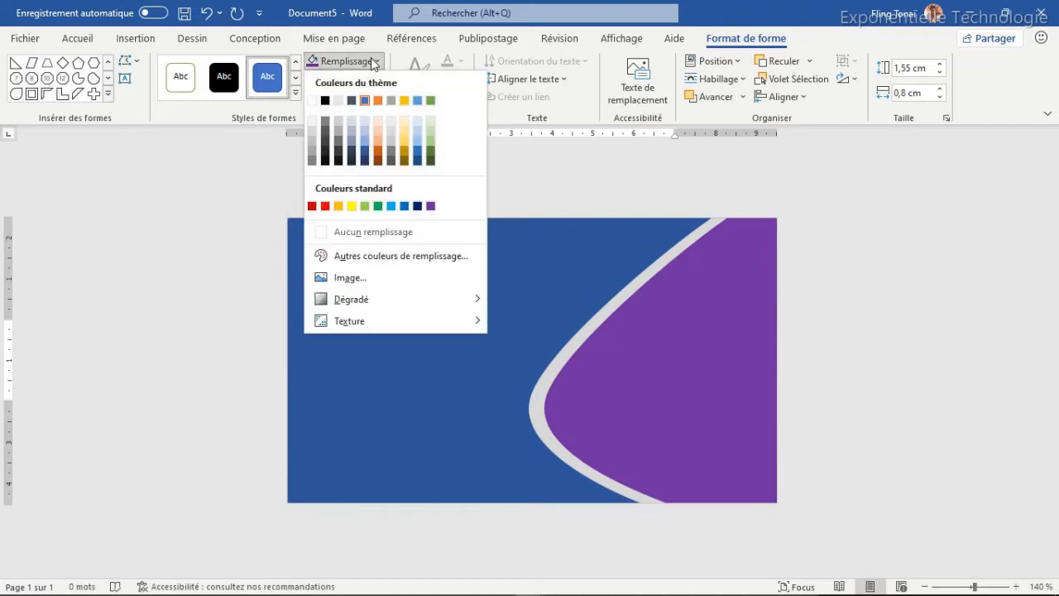
left_click(338, 206)
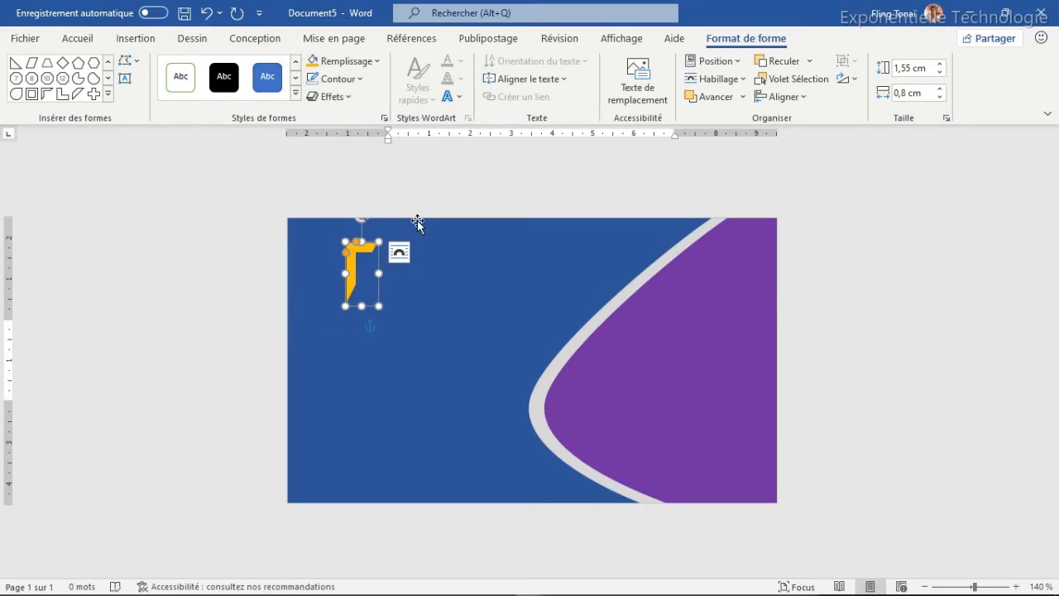
Duplicate the orange half-frame, rotate the copy by half a turn and fit it against the original to form a rectangular logo.
key("ctrl+d")
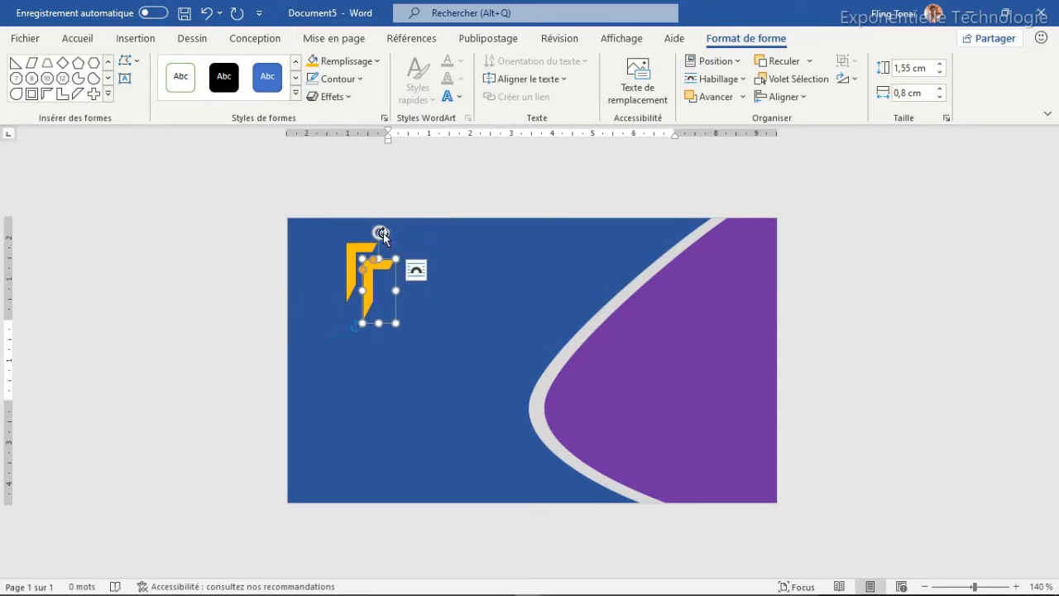
left_click_drag(381, 231, 379, 349)
left_click_drag(382, 299, 369, 277)
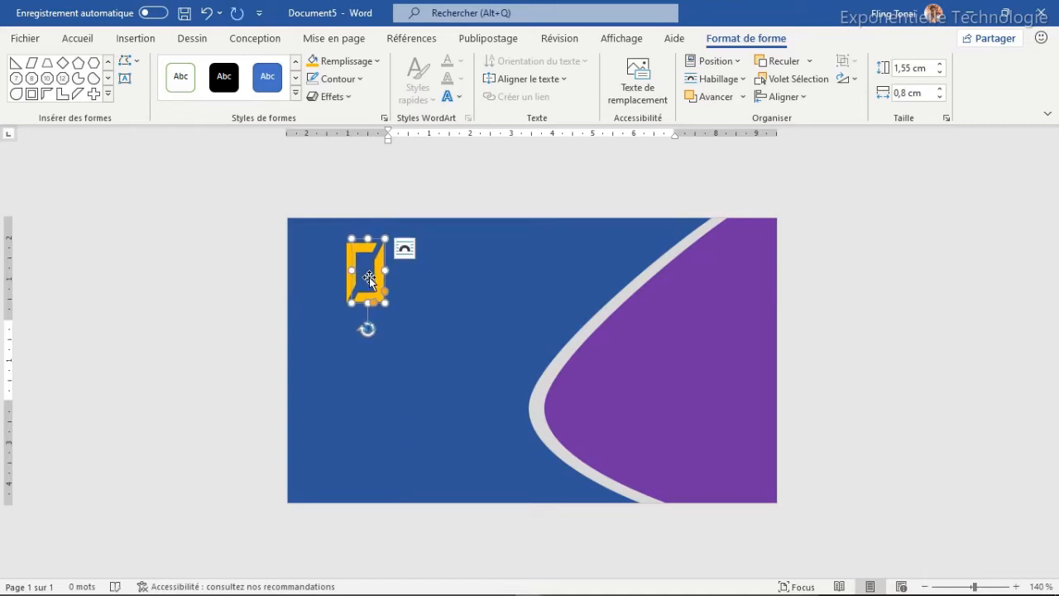
left_click(430, 303)
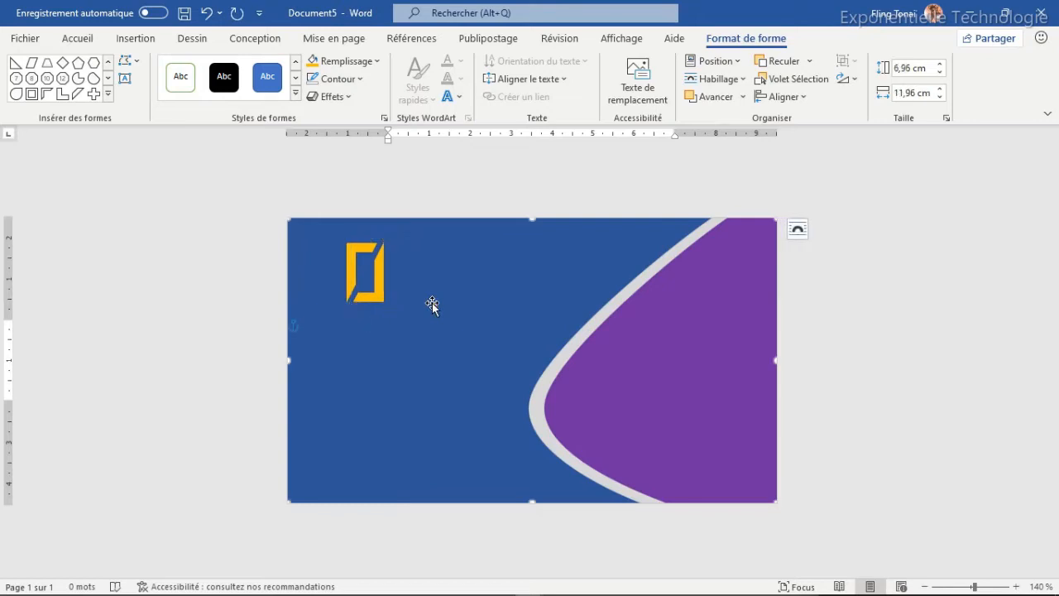
Group the two orange half-frames into a single logo object.
left_click(378, 296)
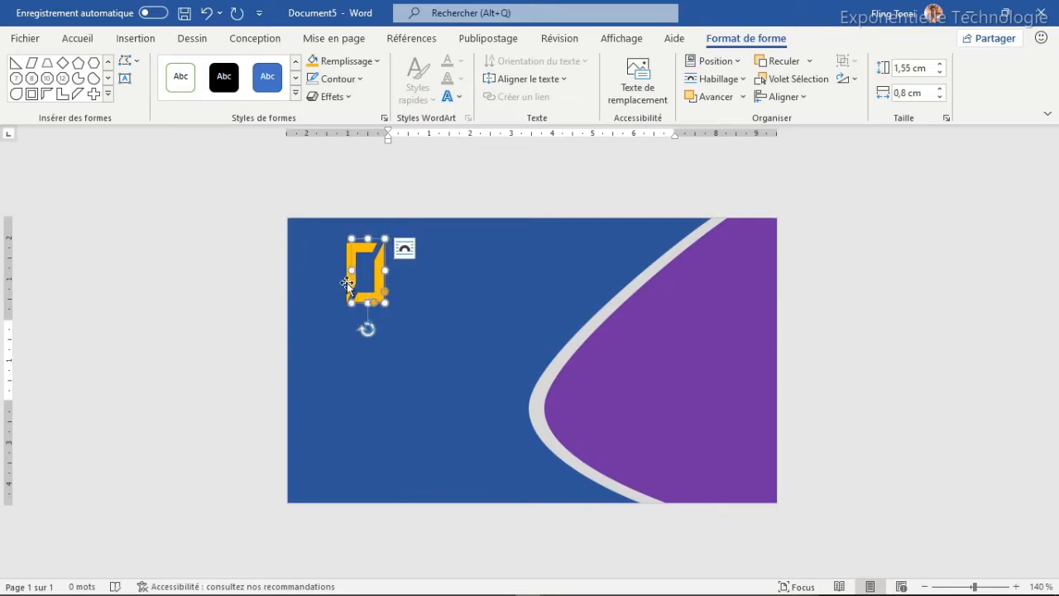
left_click(371, 253, "shift")
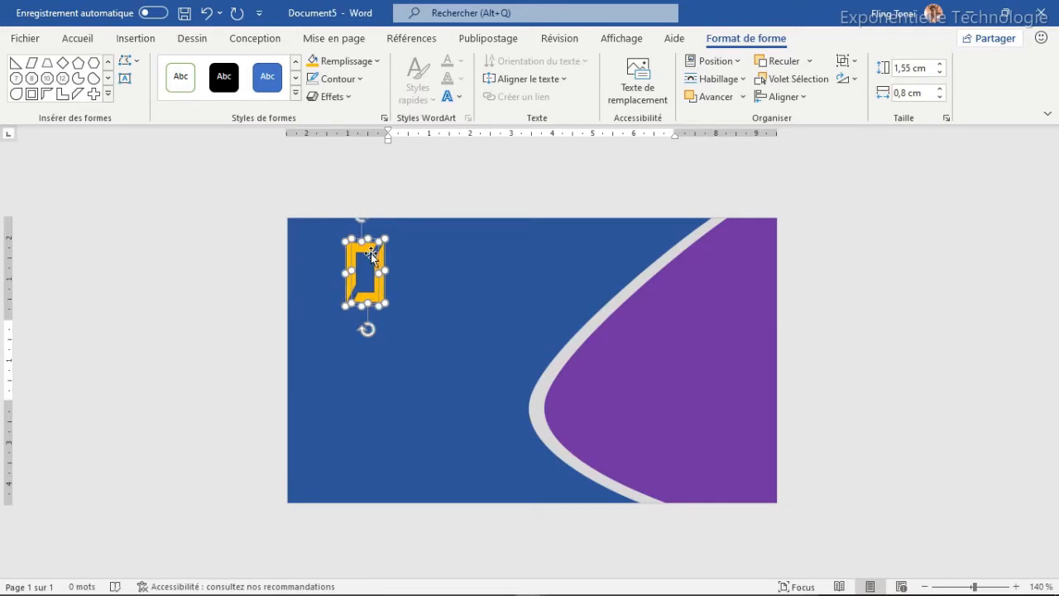
left_click(855, 62)
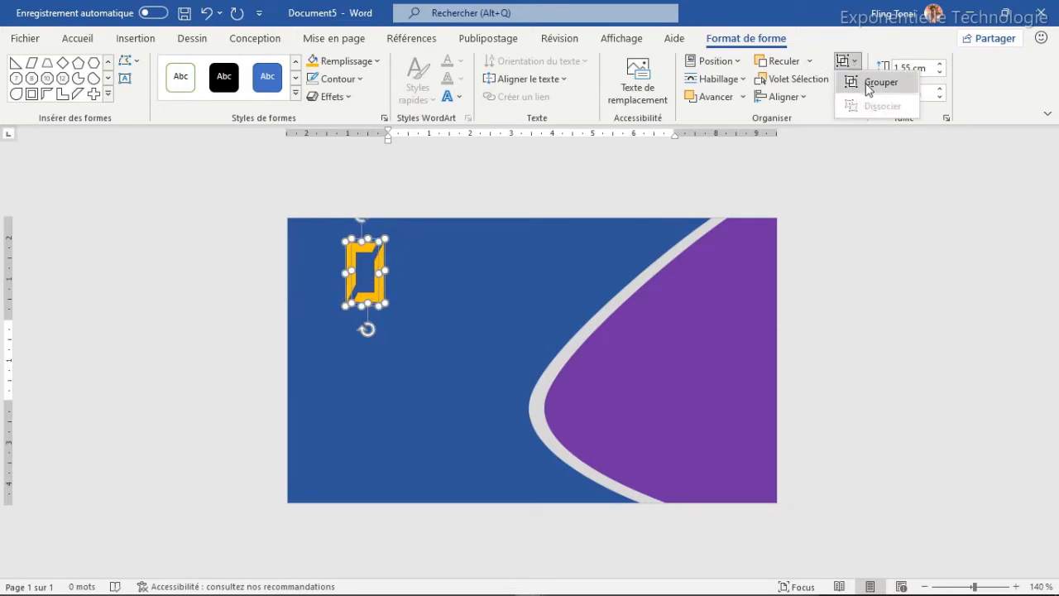
left_click(869, 86)
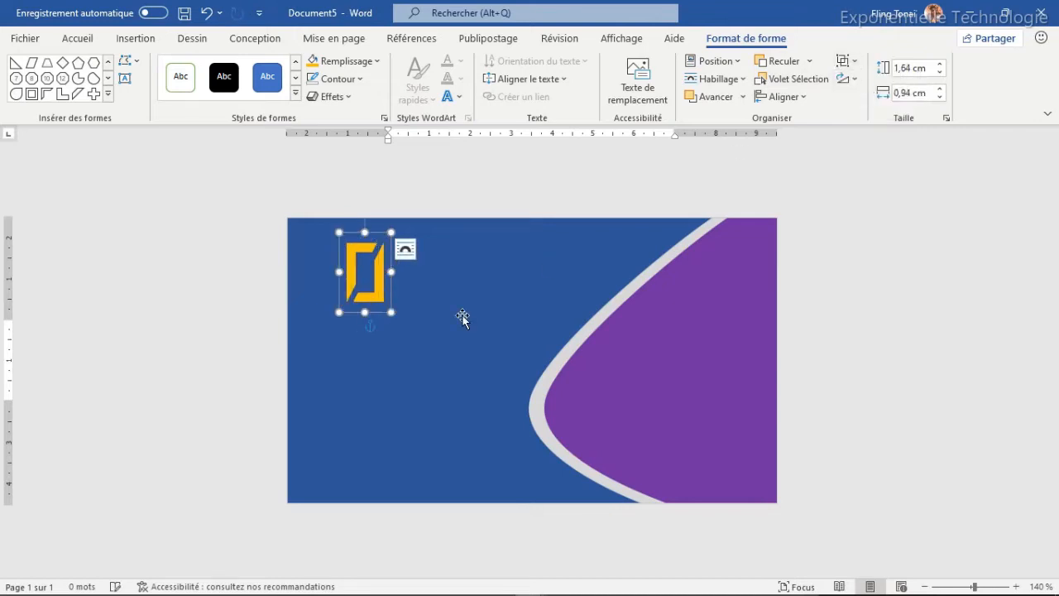
Move the grouped orange logo slightly closer to the card's upper-left corner, fine-tuning its position in small increments.
mouse_move(375, 274)
left_mouse_down()
mouse_move(453, 340)
mouse_move(378, 251)
mouse_move(378, 296)
mouse_move(339, 273)
mouse_move(364, 255)
mouse_move(368, 275)
left_mouse_up()
key("ctrl+Down")
key("ctrl+Down")
key("ctrl+Down")
key("ctrl+Down")
key("ctrl+Down")
key("ctrl+Down")
key("ctrl+Down")
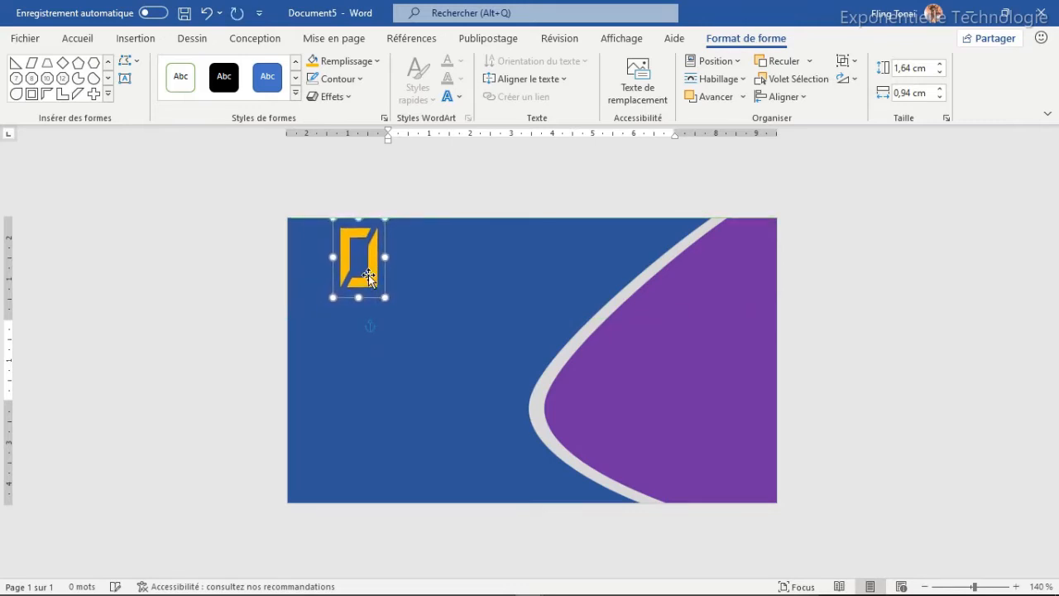
key("ctrl+Left")
key("ctrl+Left")
key("ctrl+Left")
key("ctrl+Left")
key("ctrl+Left")
key("ctrl+Left")
key("ctrl+Left")
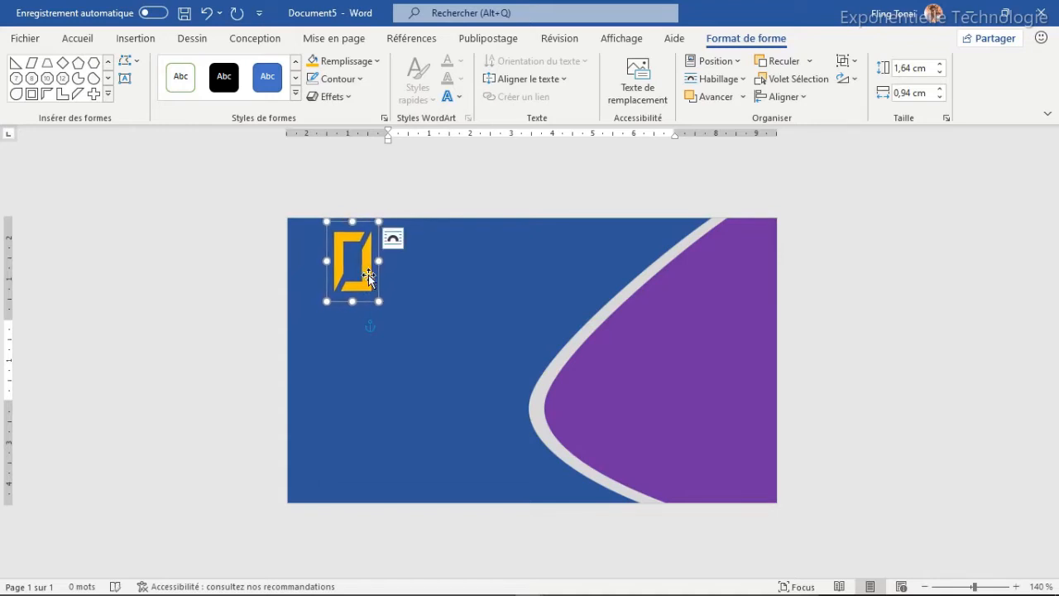
Insert a text box about 4.93 cm wide and 0.97 cm high beside the logo, containing "Nom de votre entreprise".
left_click(108, 94)
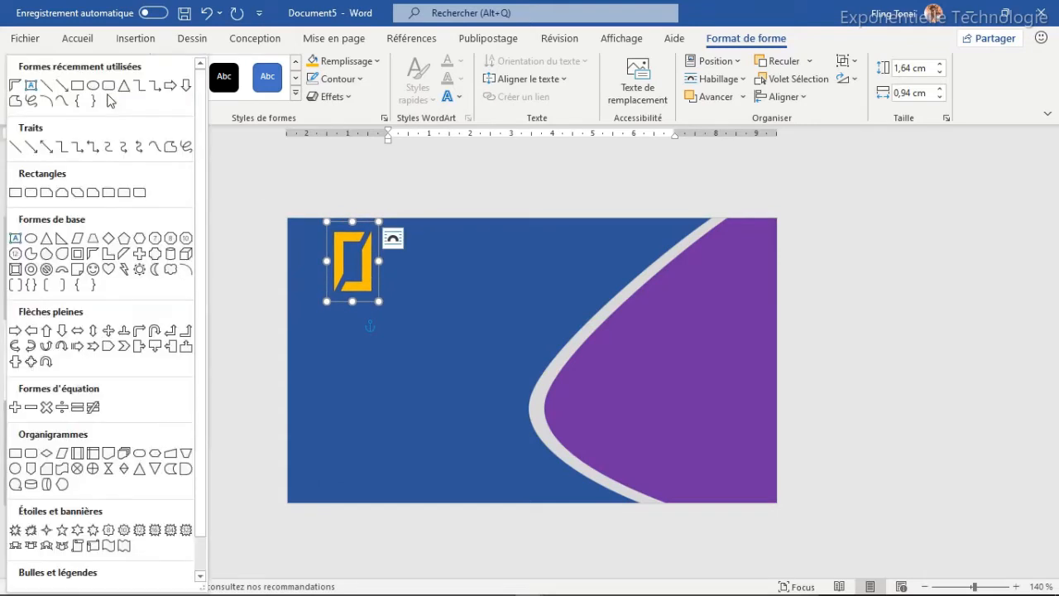
left_click(30, 85)
left_click_drag(417, 246, 619, 285)
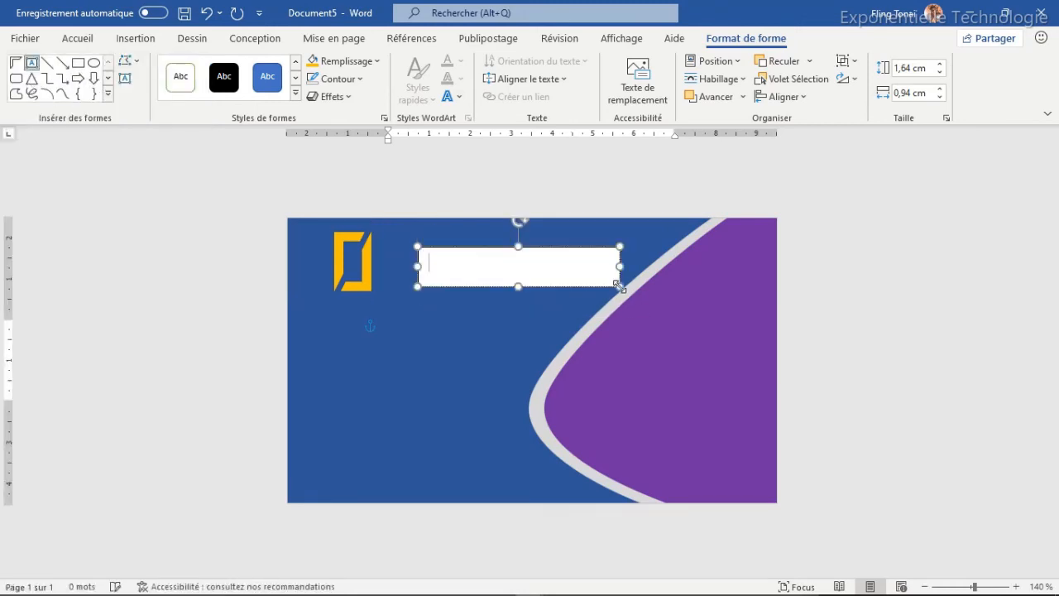
type("Votr")
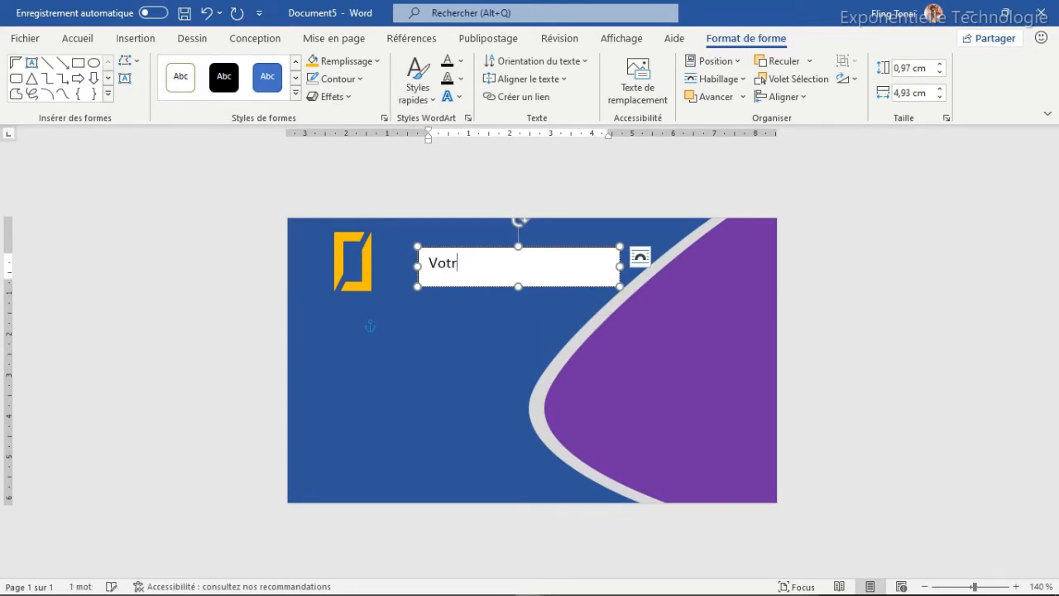
type("Nom")
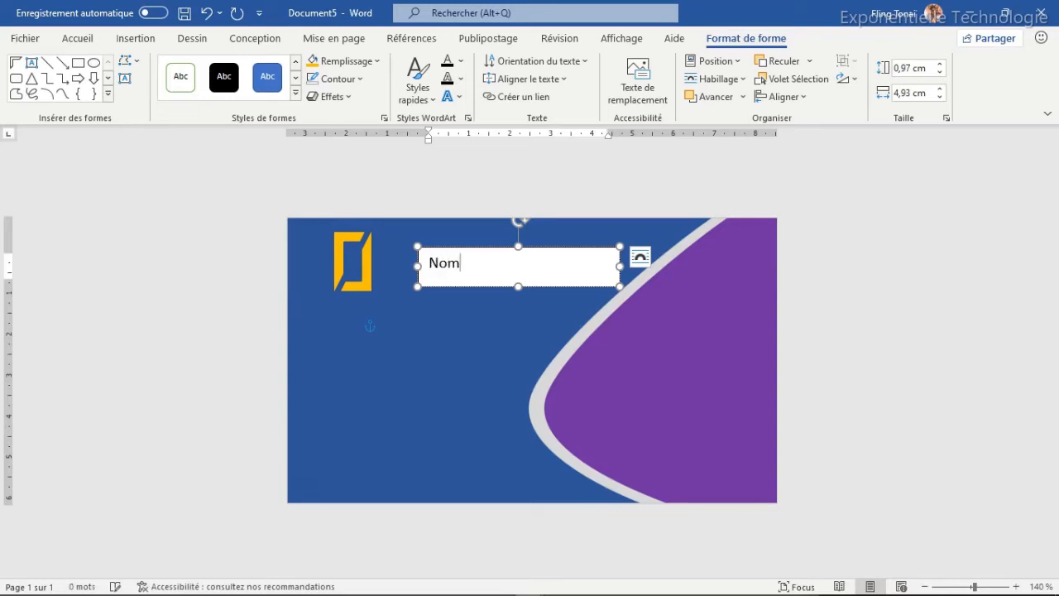
type(" de votre entreprise")
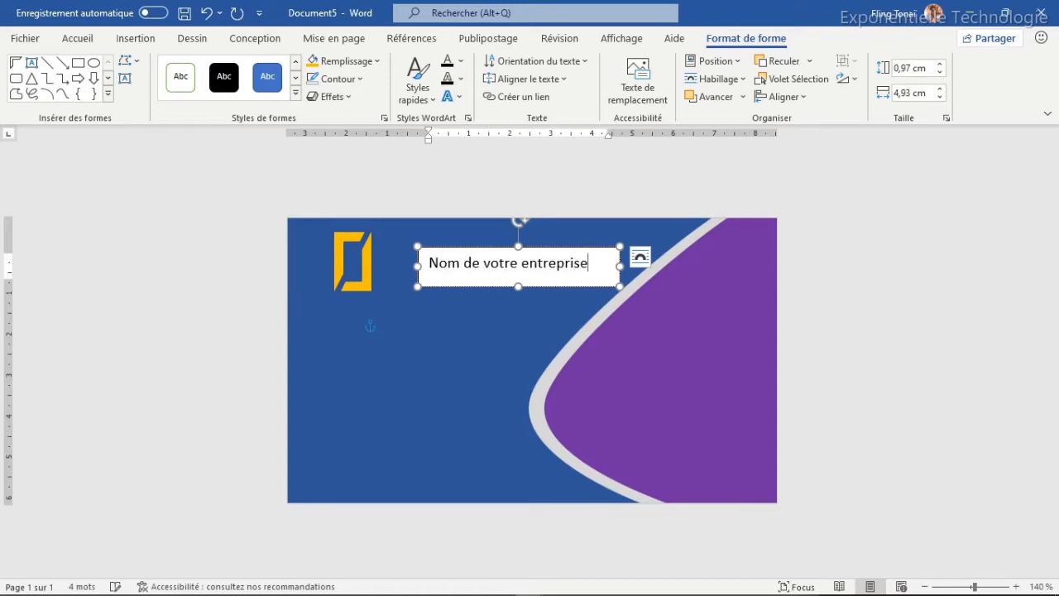
Move the company-name text box closer to the logo and remove its fill and outline.
left_click_drag(432, 245, 414, 240)
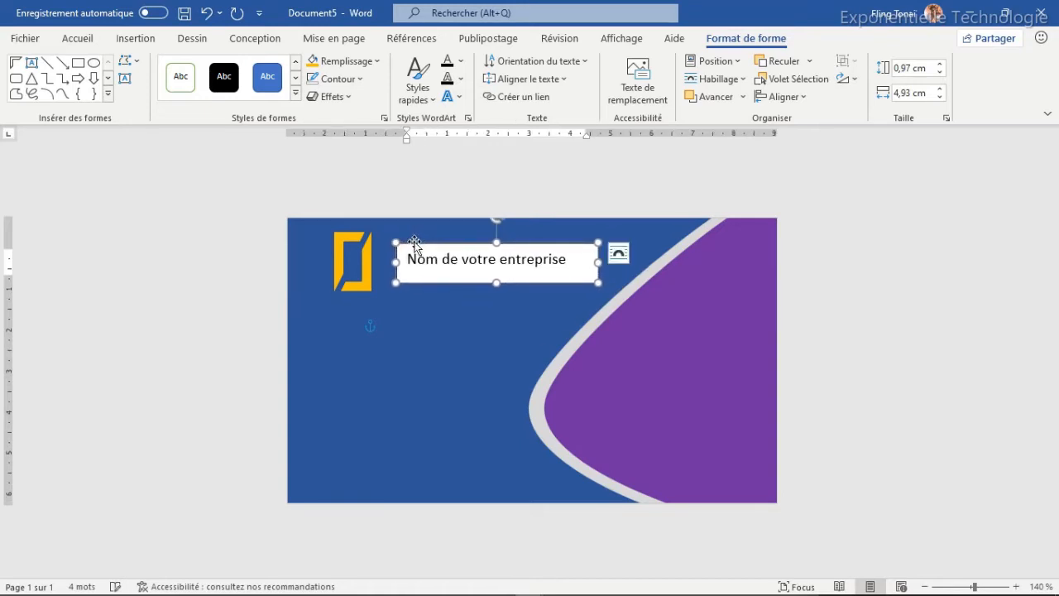
left_click(375, 61)
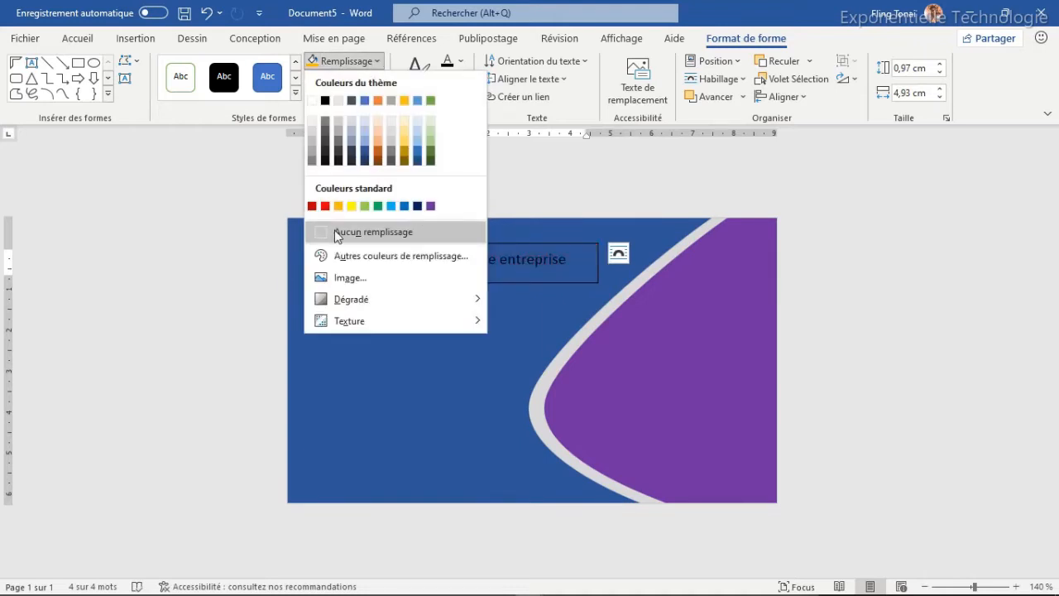
left_click(335, 233)
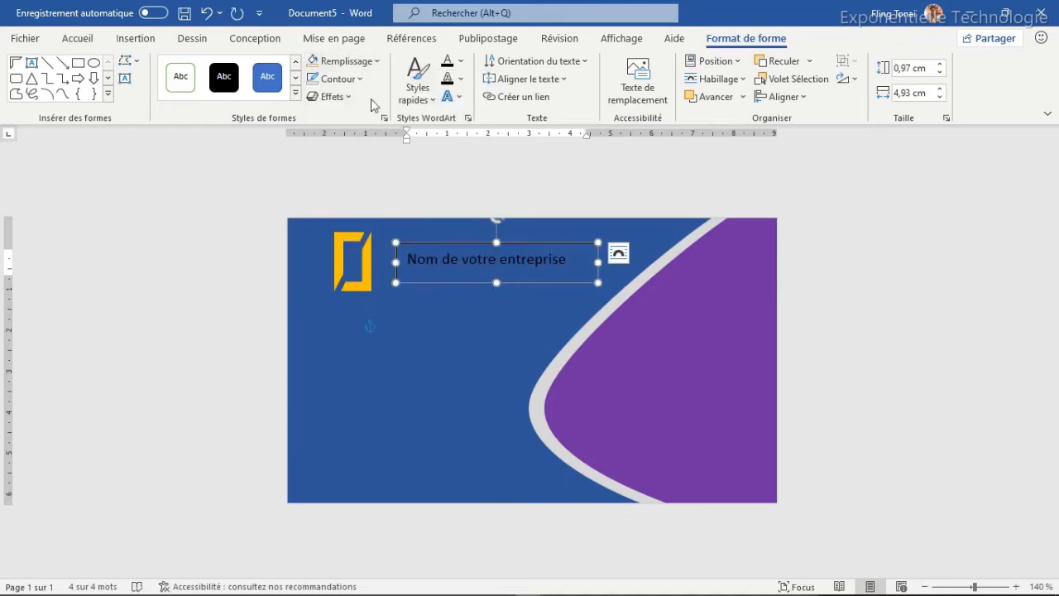
left_click(358, 78)
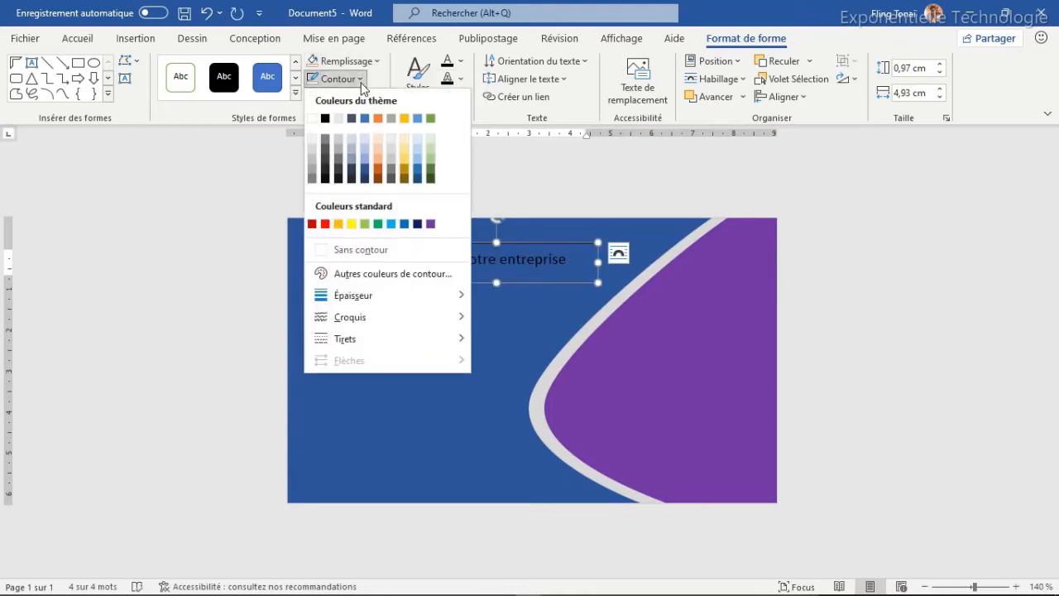
left_click(344, 250)
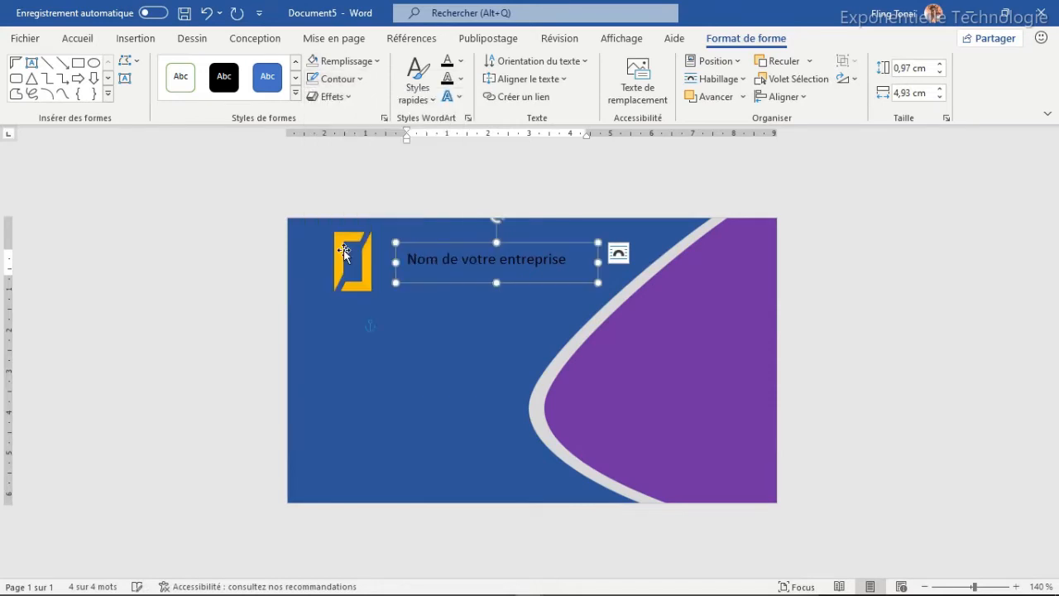
Format the company-name text in Bernard MT Condensed at size 16.
triple_click(476, 266)
left_click(77, 38)
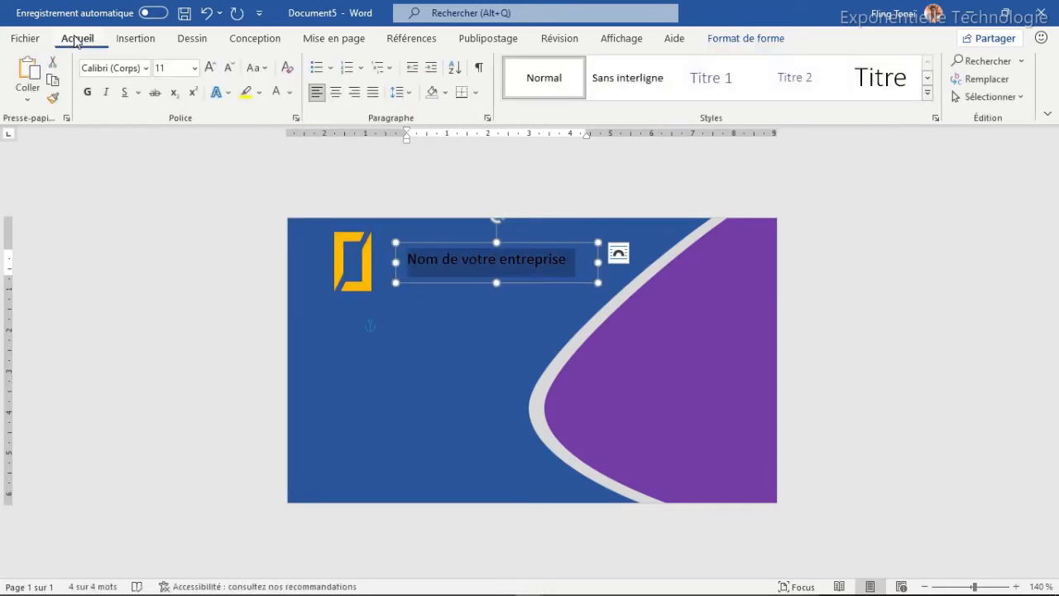
left_click(146, 67)
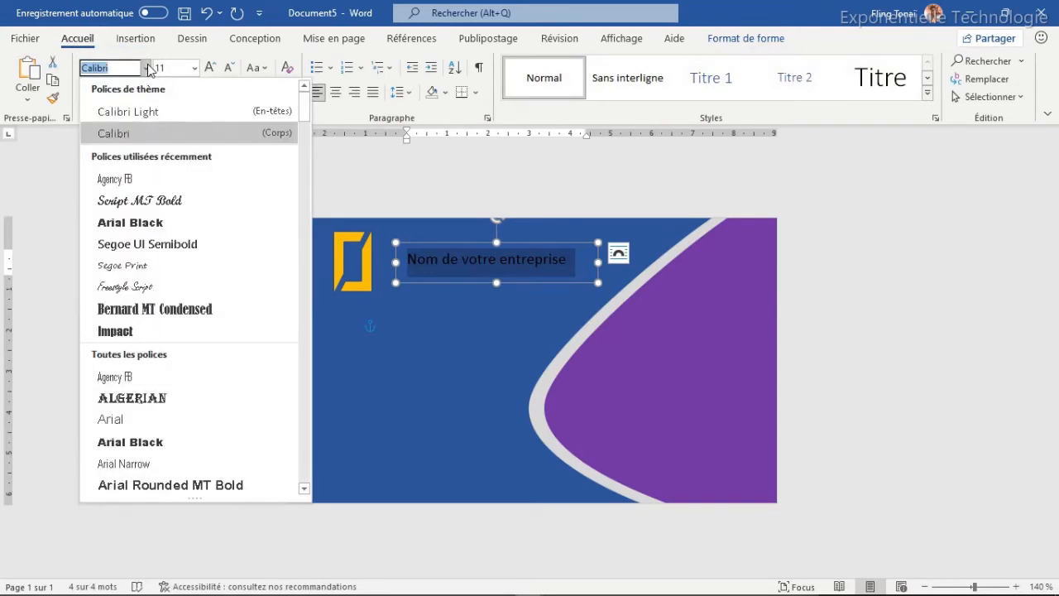
left_click(182, 312)
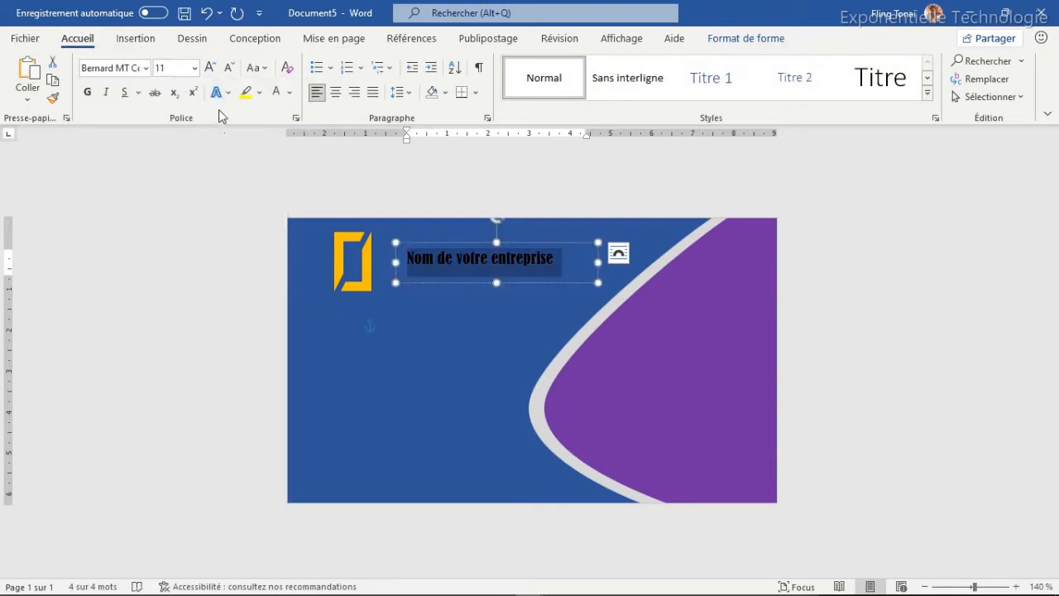
left_click(210, 67)
left_click(210, 68)
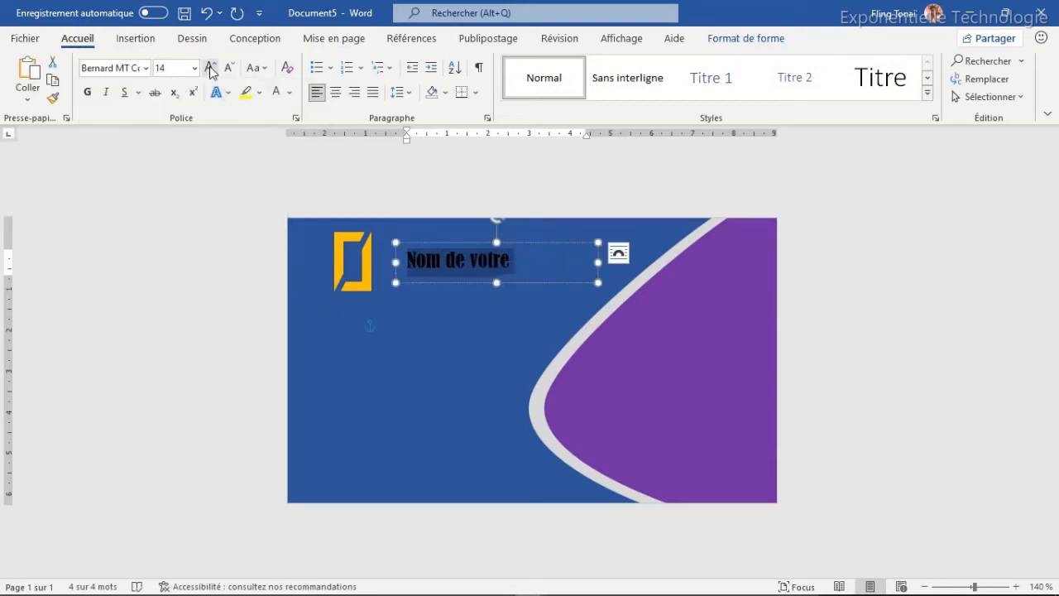
left_click(210, 68)
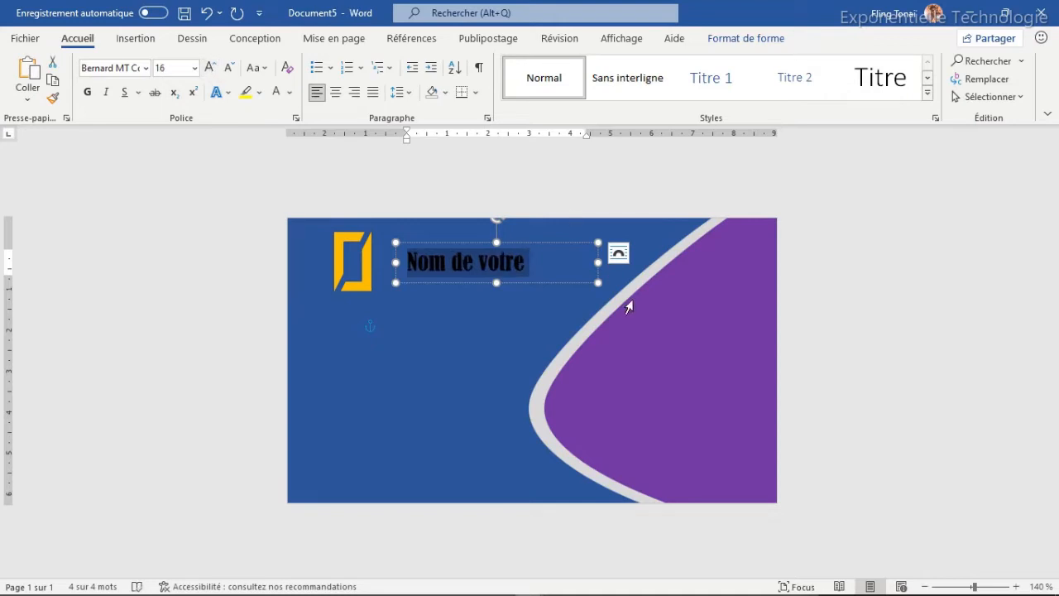
Widen the company-name text box so its text fits on one line, and shift it slightly left towards the logo.
left_click_drag(599, 261, 634, 263)
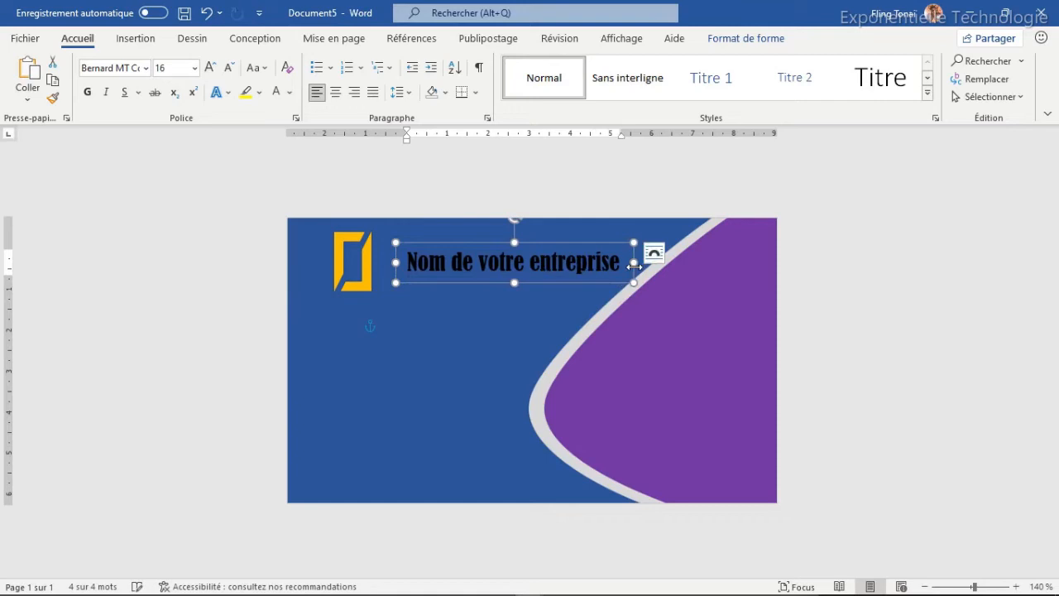
left_click_drag(473, 240, 461, 240)
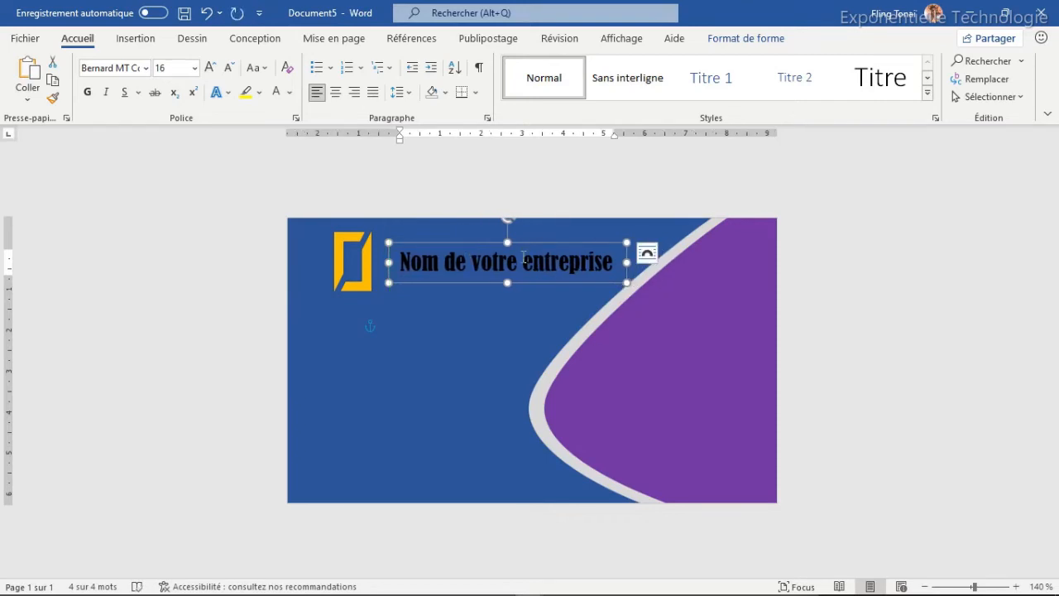
key("Delete")
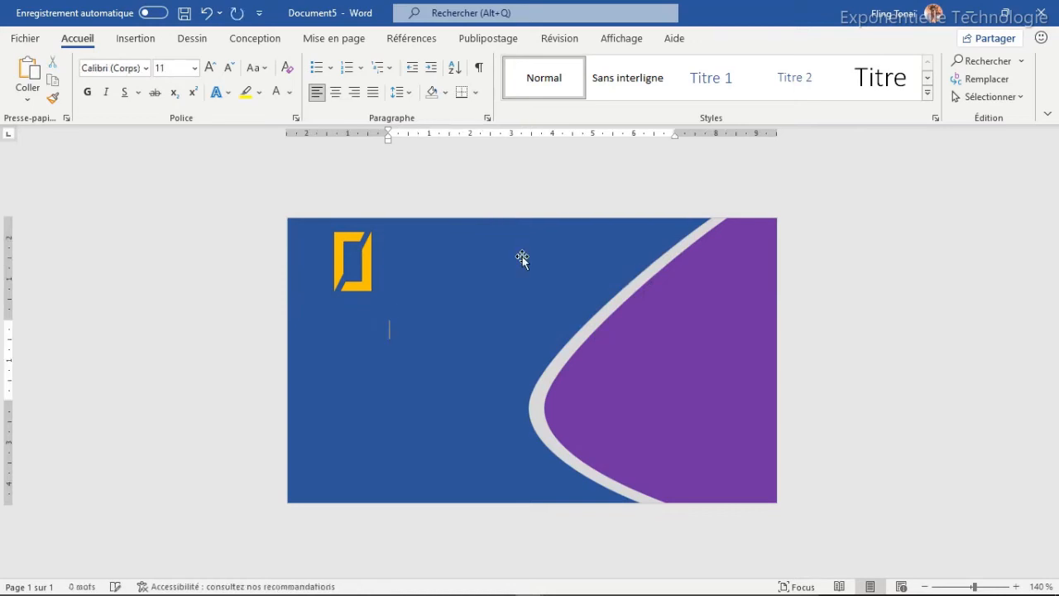
key("ctrl+z")
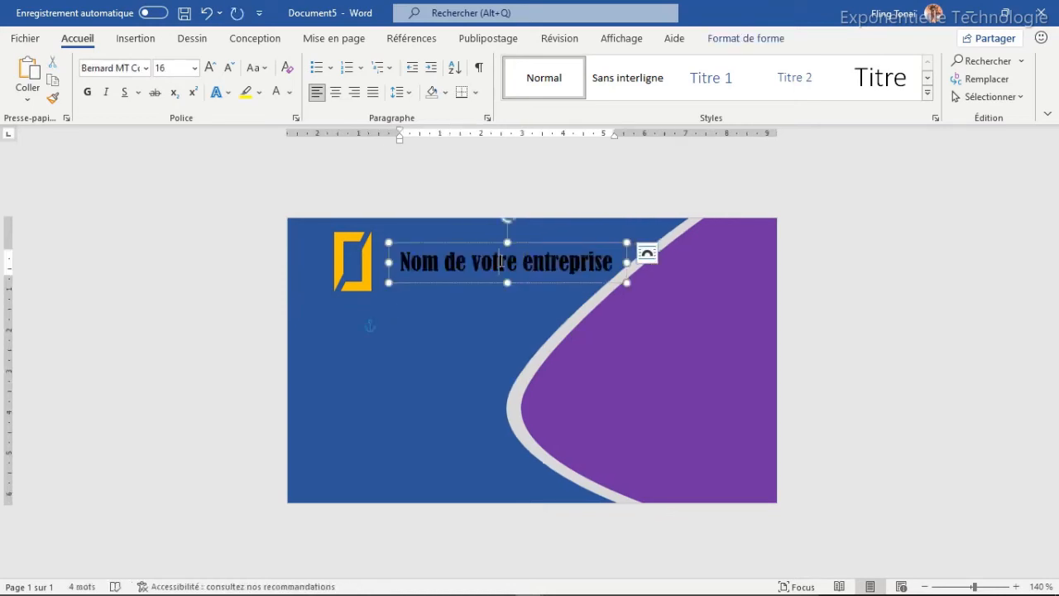